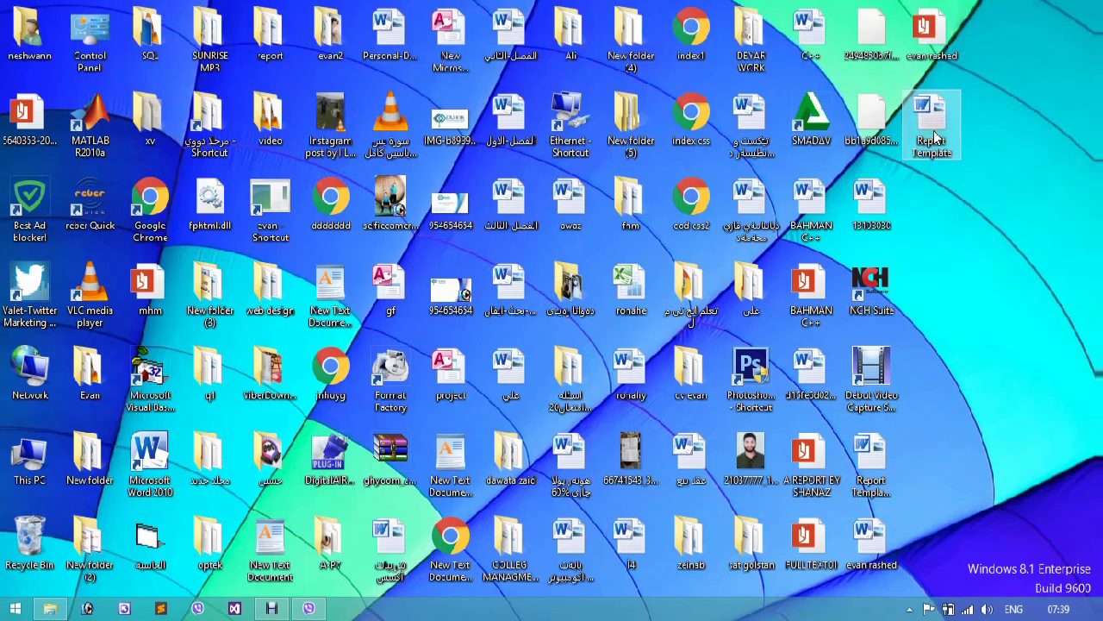
- Open the Report Template file from the desktop and close the Office activation warning
left_click_drag(924, 163, 935, 112)
double_click(935, 113)
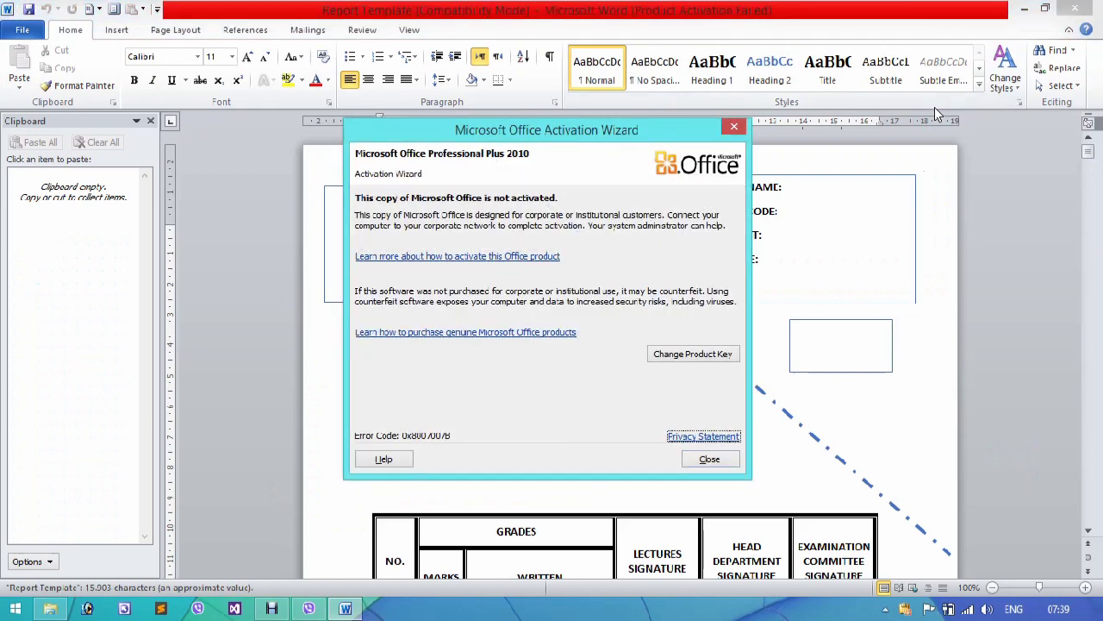
key("Return")
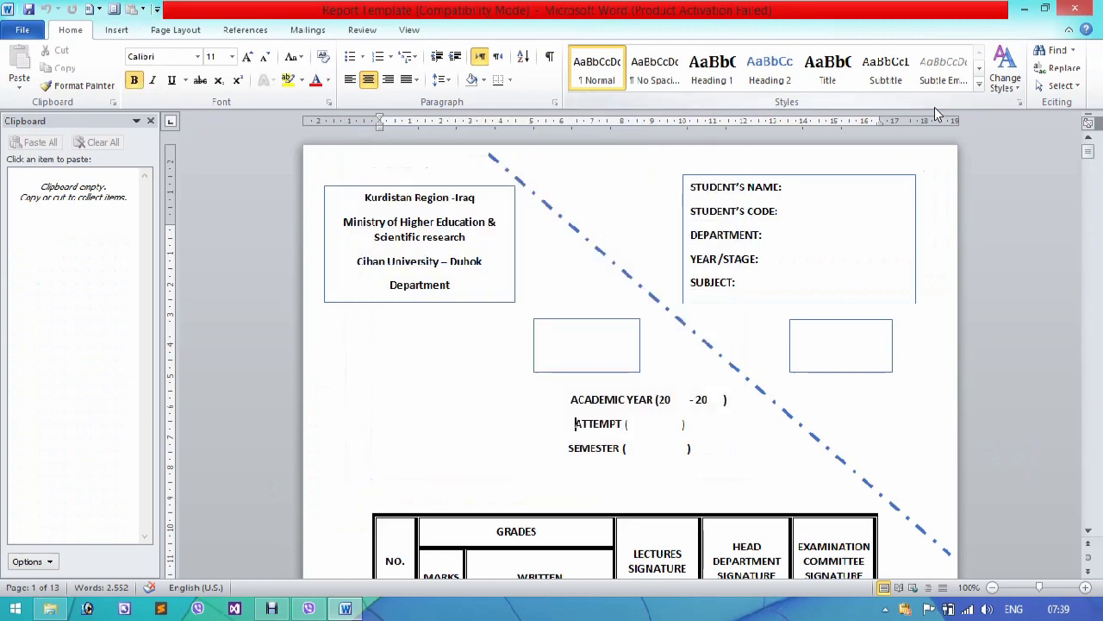
- Scroll down to the table of contents and review its front-matter entries up to DEDICATION
key("Page_Down")
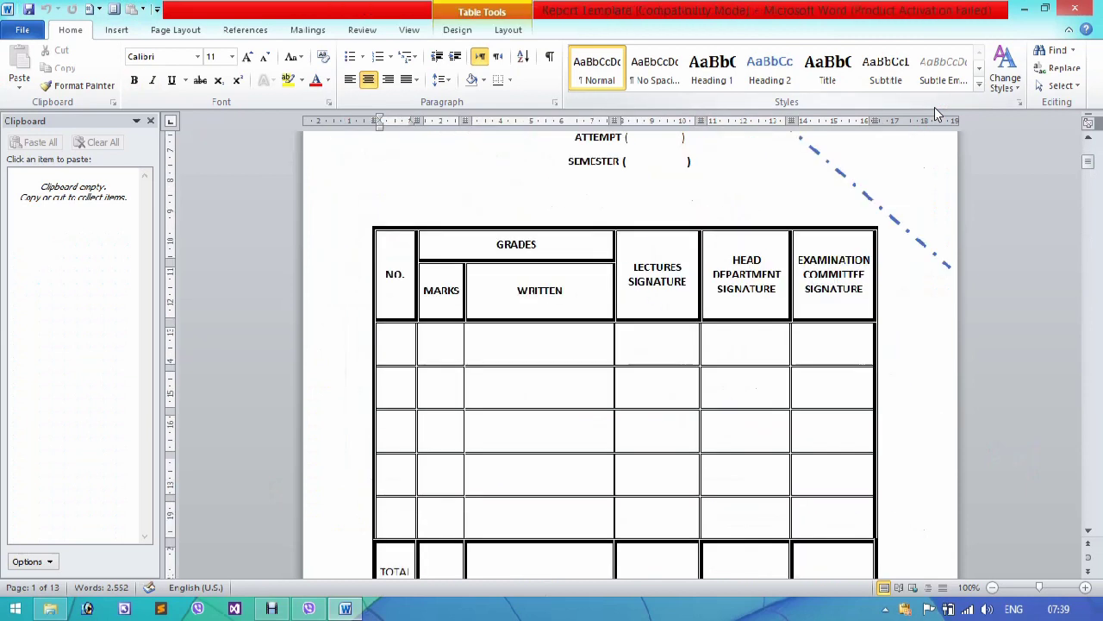
left_click_drag(1091, 163, 1074, 217)
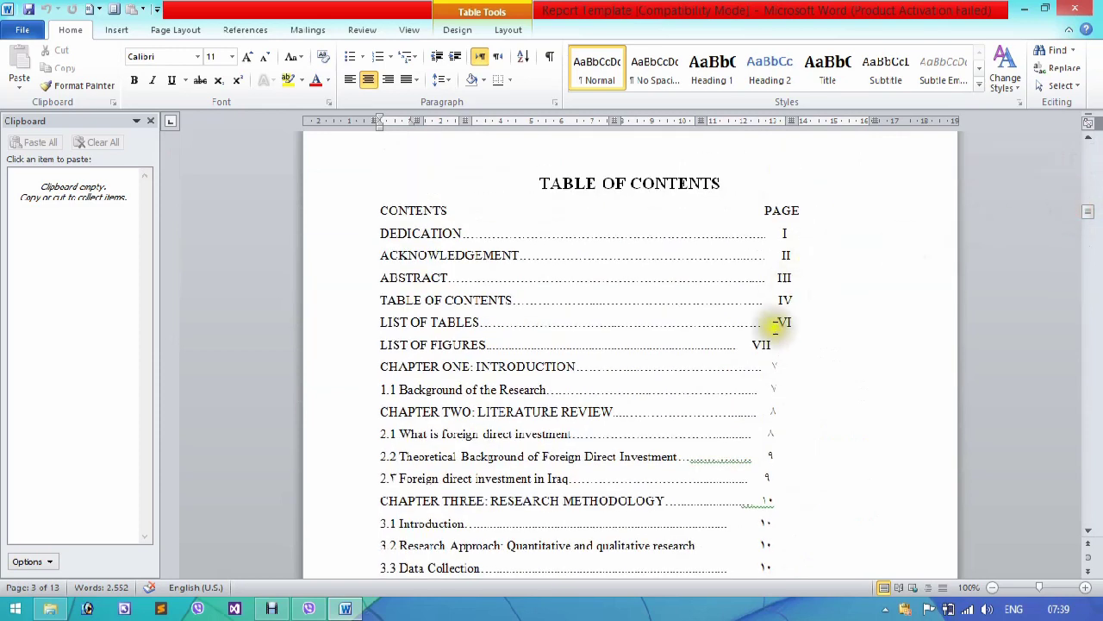
left_click_drag(780, 347, 771, 234)
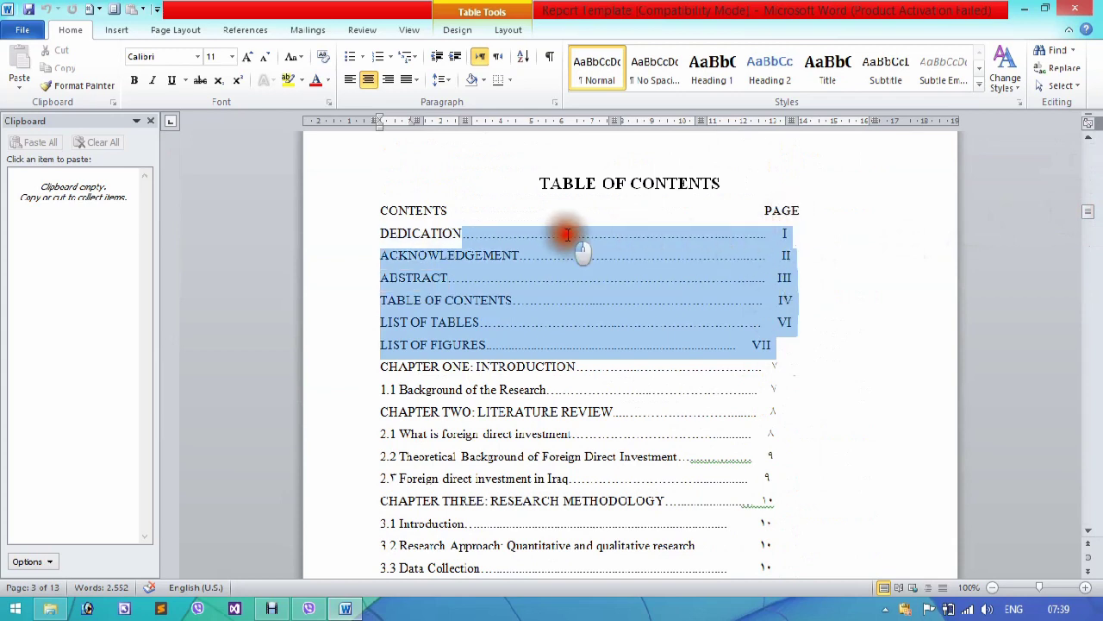
left_click_drag(771, 235, 574, 235)
left_click(860, 376)
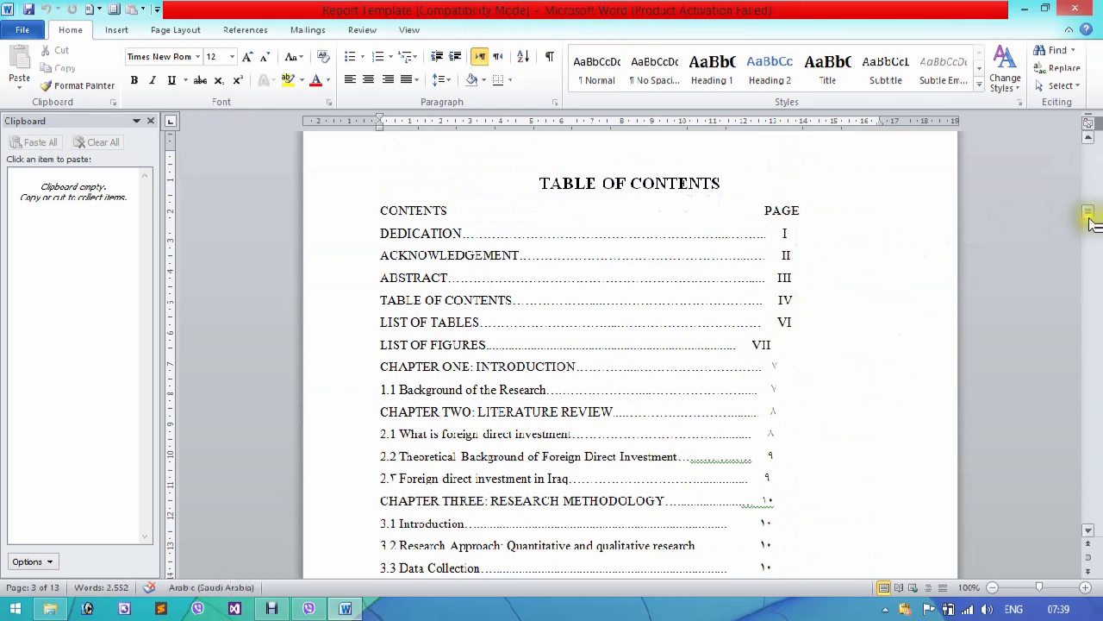
- Review the chapter entries in the contents, then scroll down to page 5's footer
left_click_drag(1088, 215, 1089, 217)
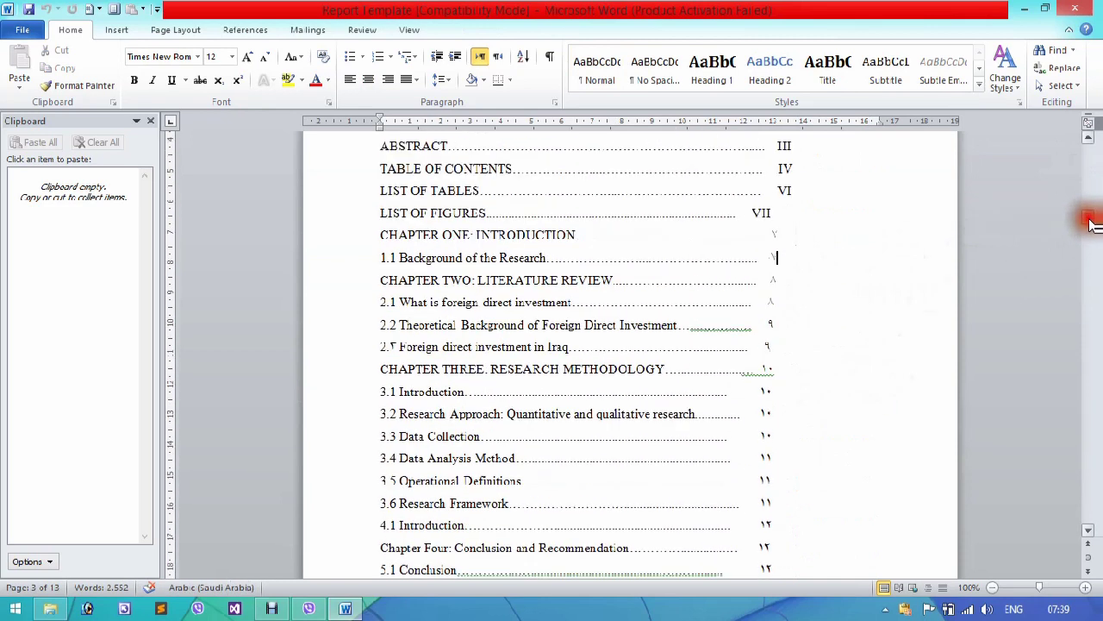
left_click(852, 255)
left_click_drag(780, 223, 772, 450)
left_click(850, 304)
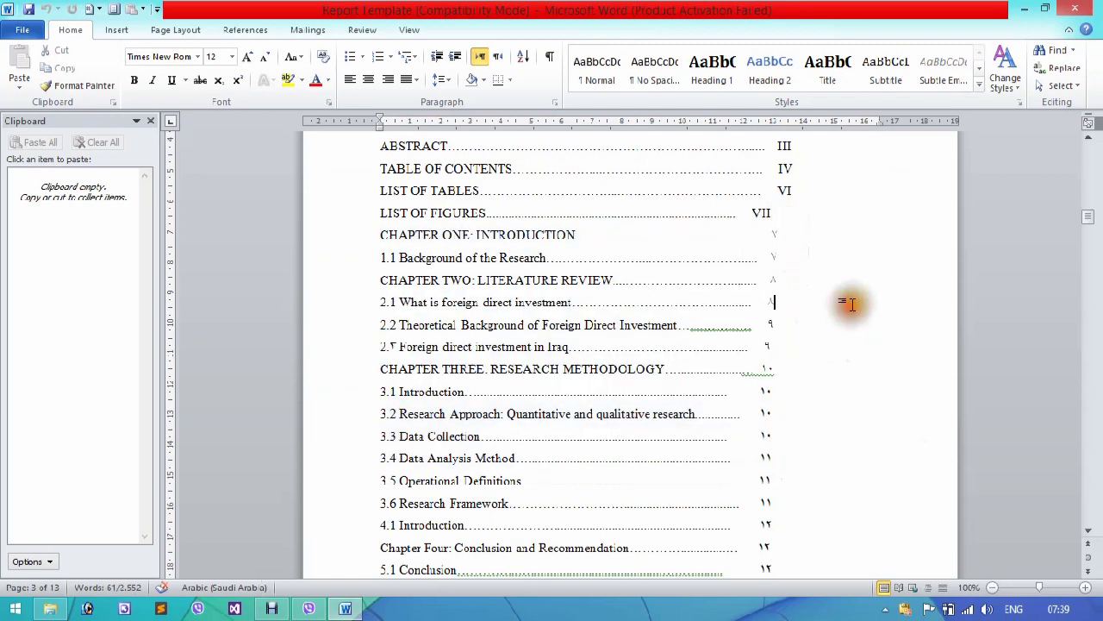
left_click_drag(1089, 208, 1082, 245)
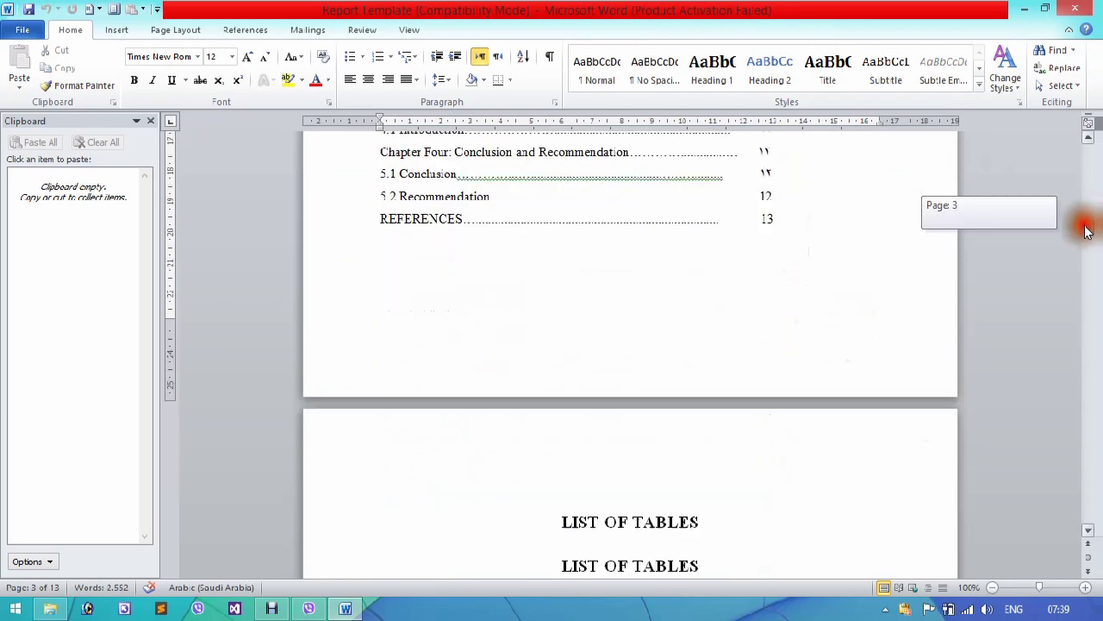
left_click_drag(1082, 245, 1052, 286)
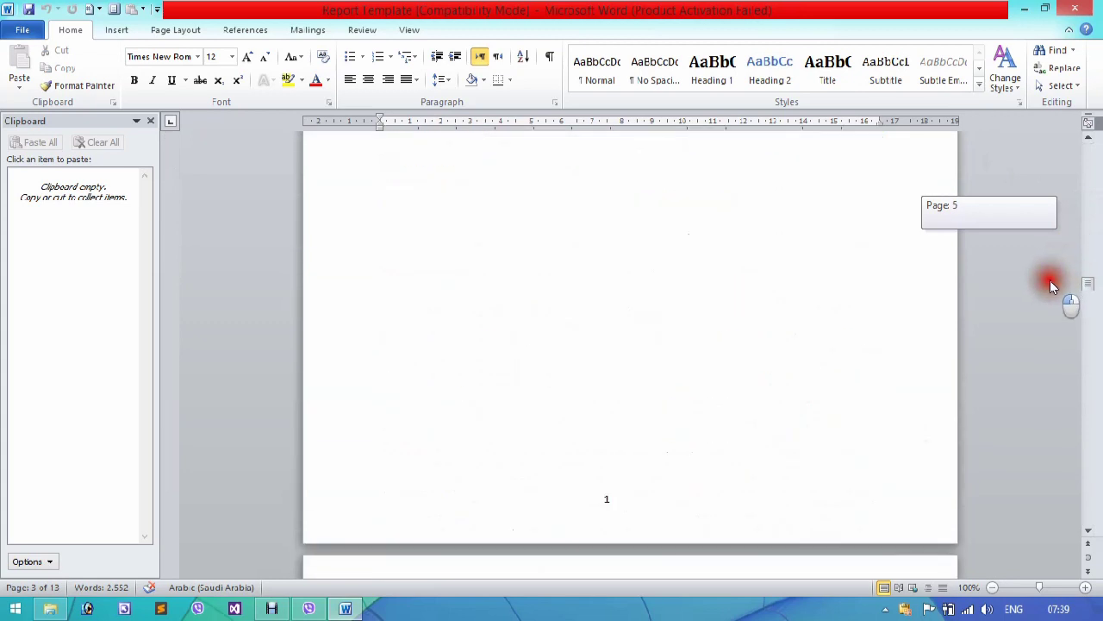
- Delete the old page-number 1 text box from page 5's footer
double_click(606, 509)
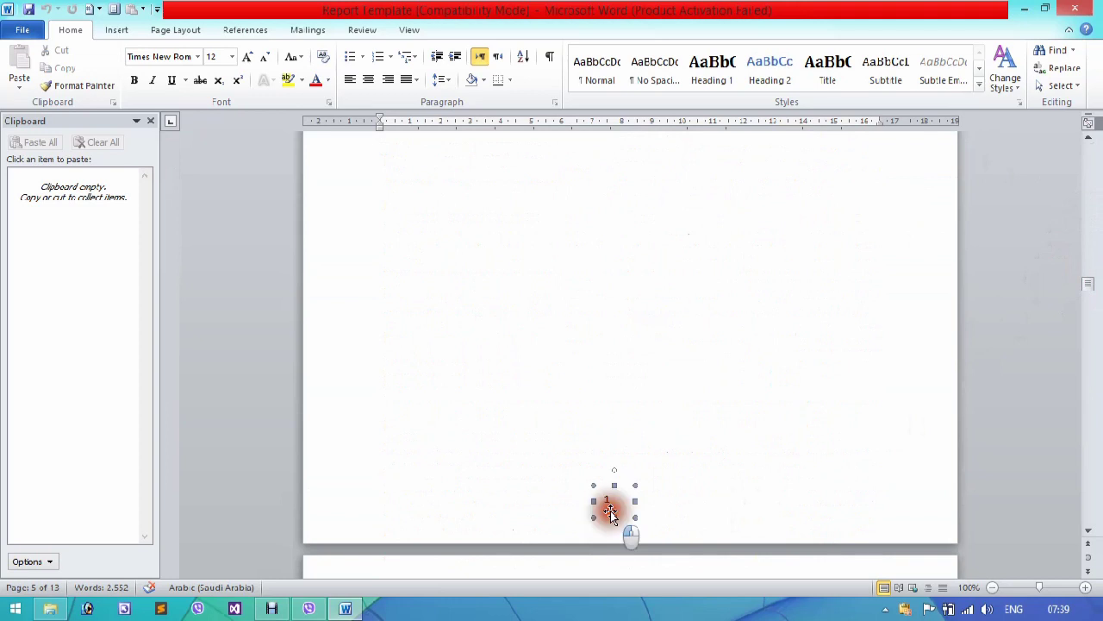
left_click(616, 483)
left_click(612, 502)
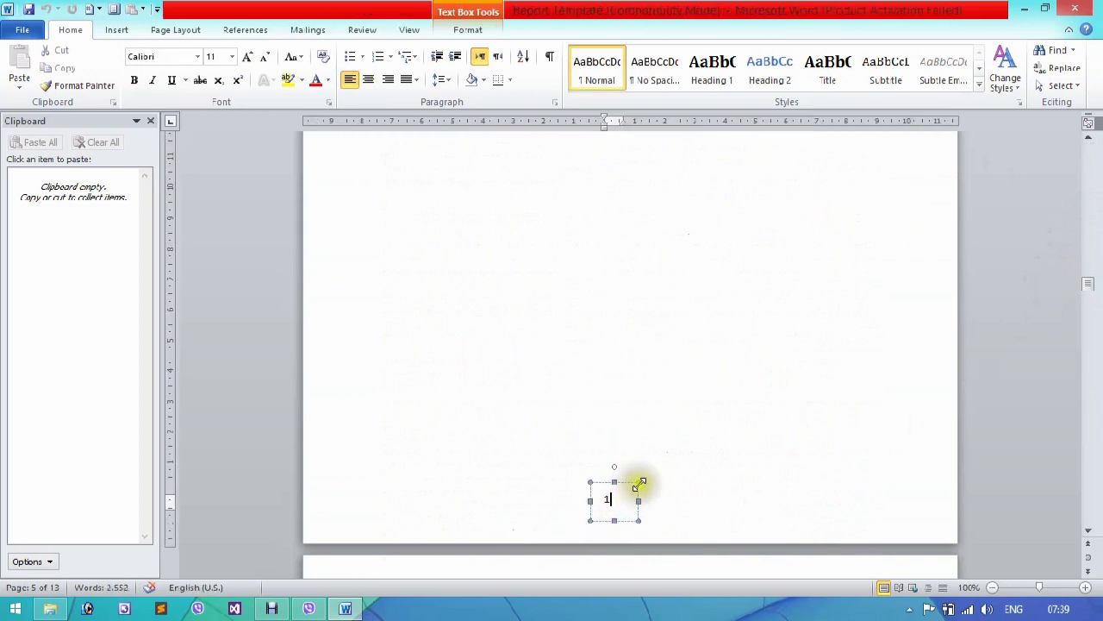
left_click_drag(634, 487, 739, 282)
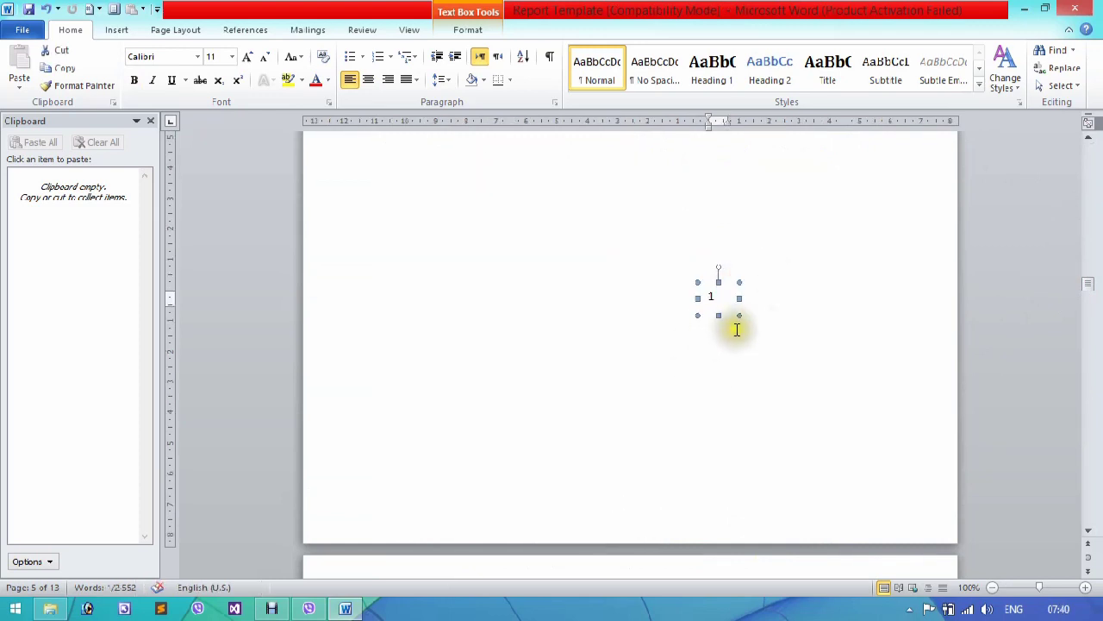
key("Delete")
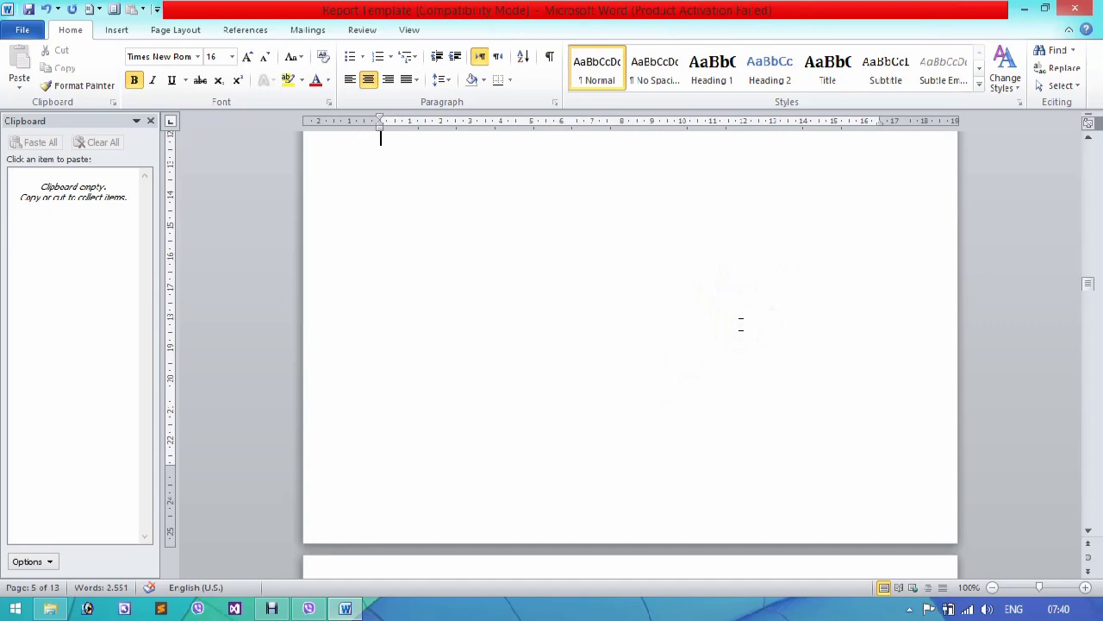
- Return to page 1 and place the caret on the line under the grades table
key("Page_Up")
key("Page_Up")
key("Page_Up")
key("Page_Up")
key("Page_Up")
key("Page_Up")
key("Page_Up")
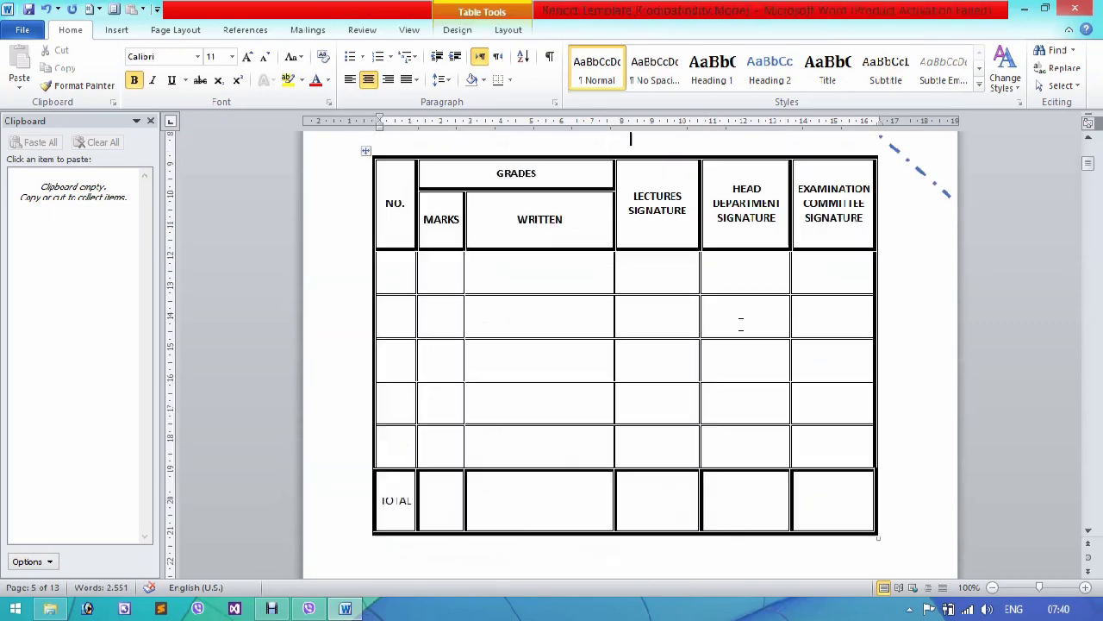
key("Page_Up")
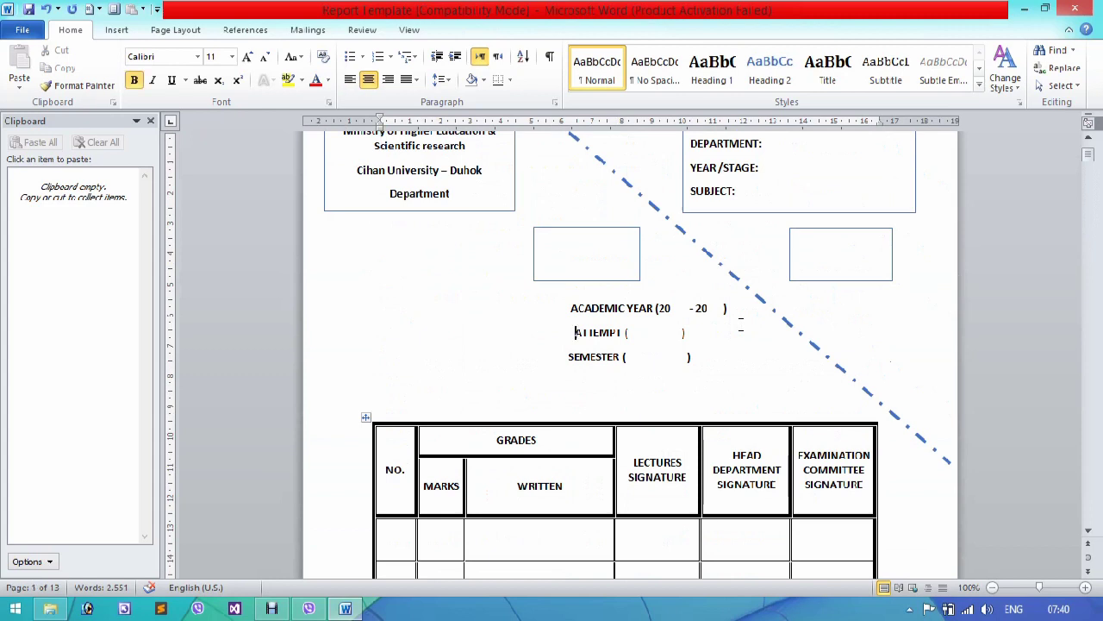
key("Down")
key("Down")
key("Down")
key("Down")
key("Down")
key("Down")
key("Down")
key("Down")
key("Down")
key("Down")
key("Down")
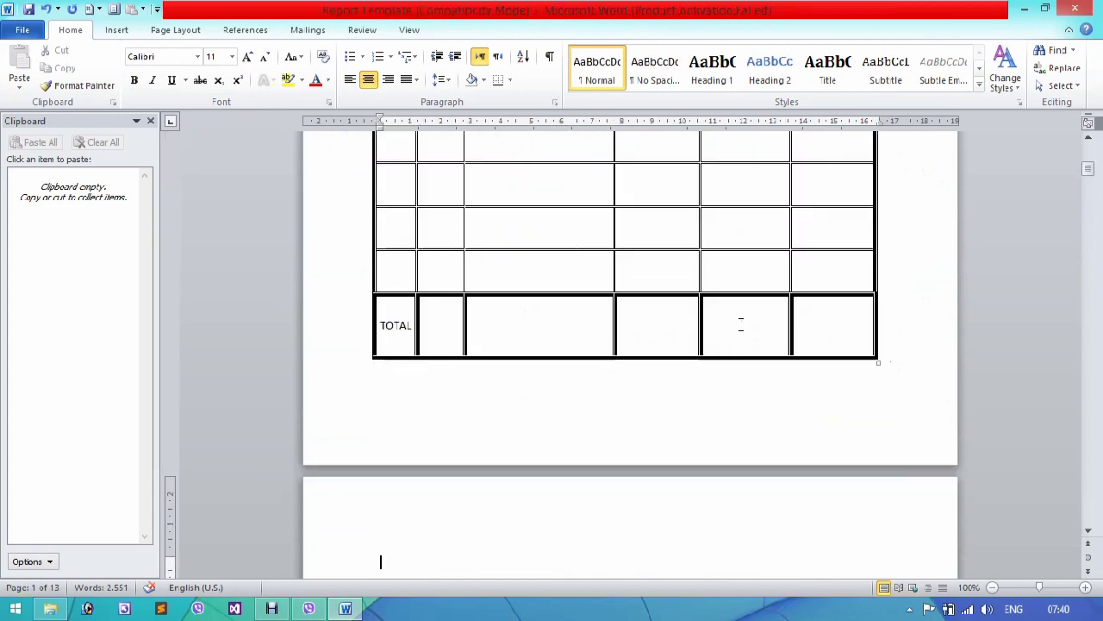
key("Up")
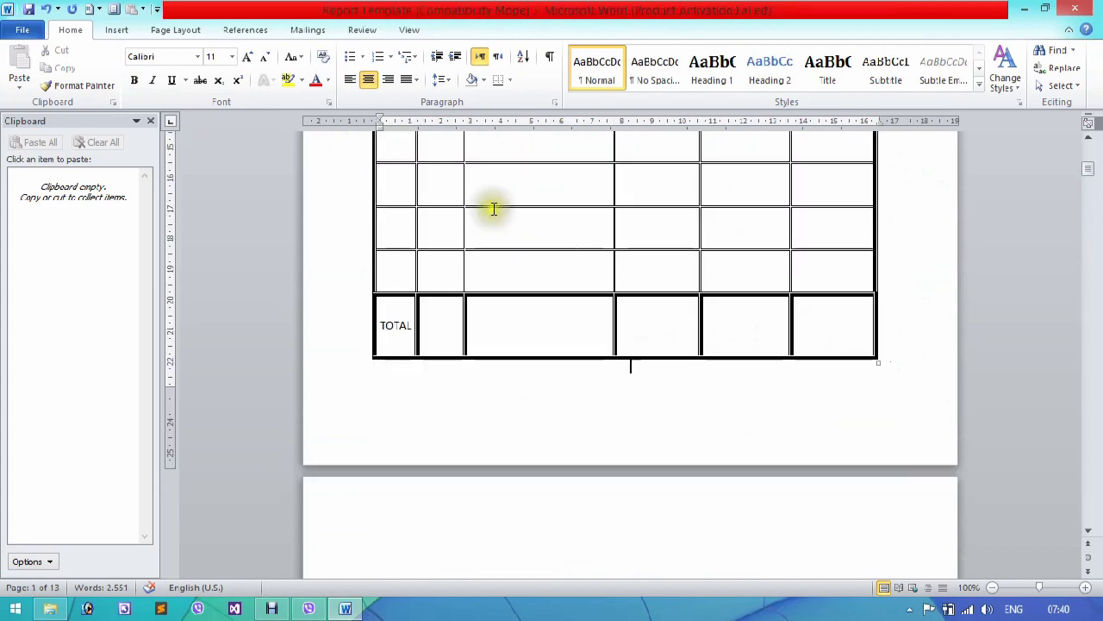
- Insert a Plain Number 2 centred page number at the bottom of the page, showing 1 on page 1
left_click(118, 35)
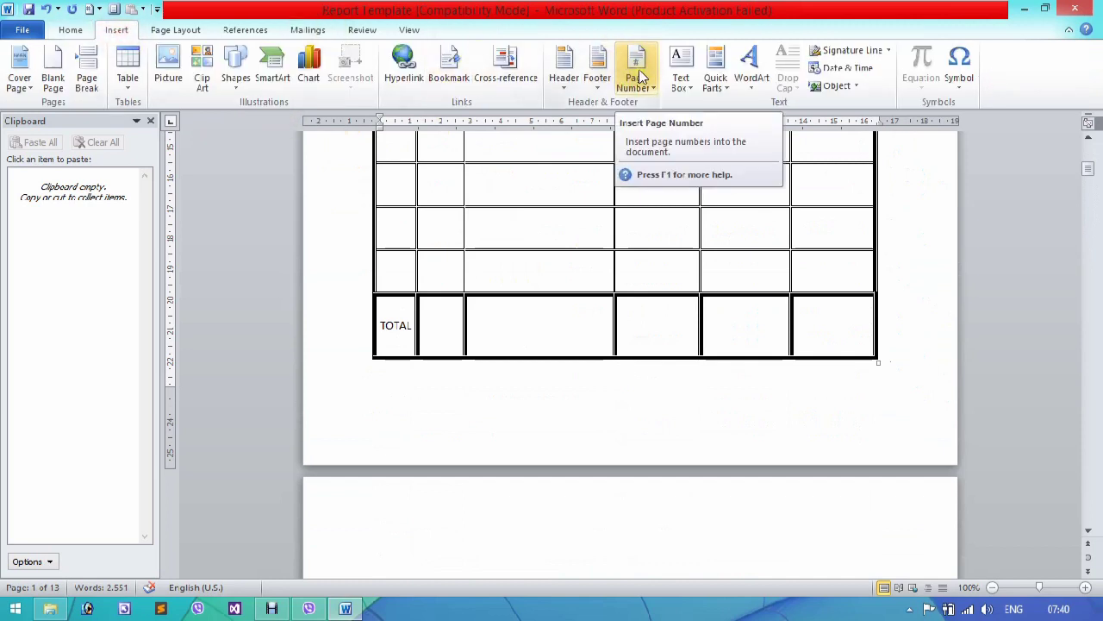
left_click(405, 438)
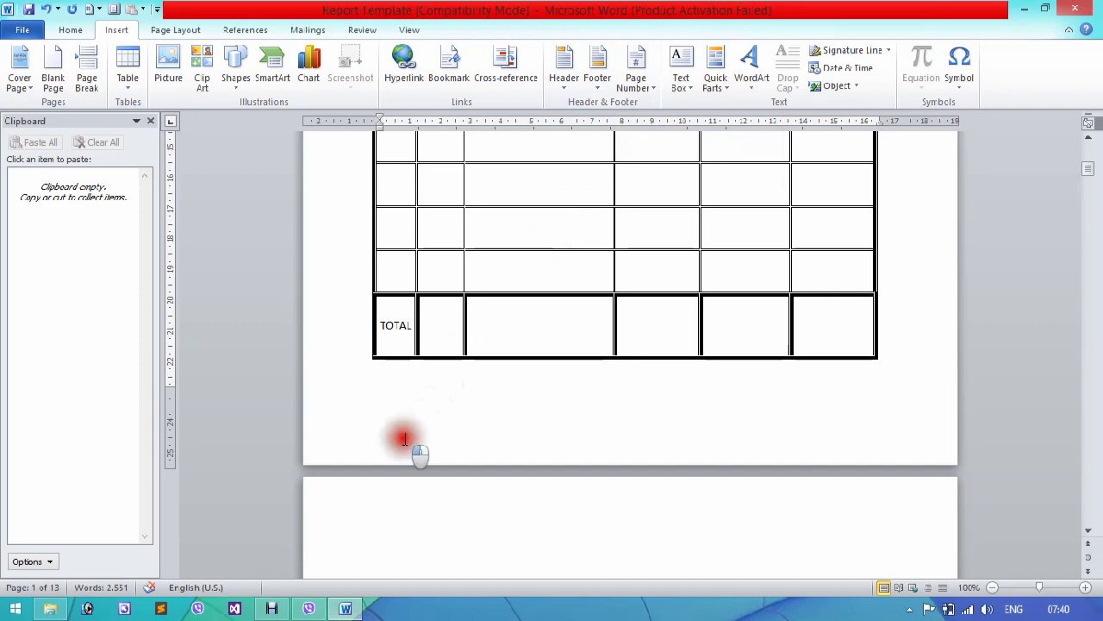
double_click(404, 438)
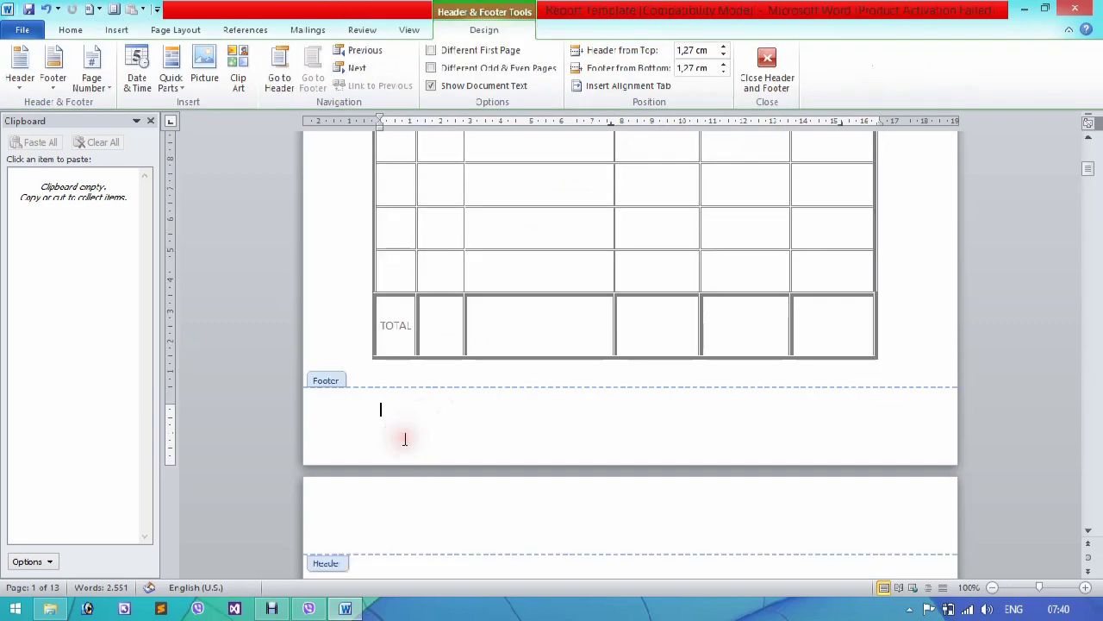
left_click(101, 90)
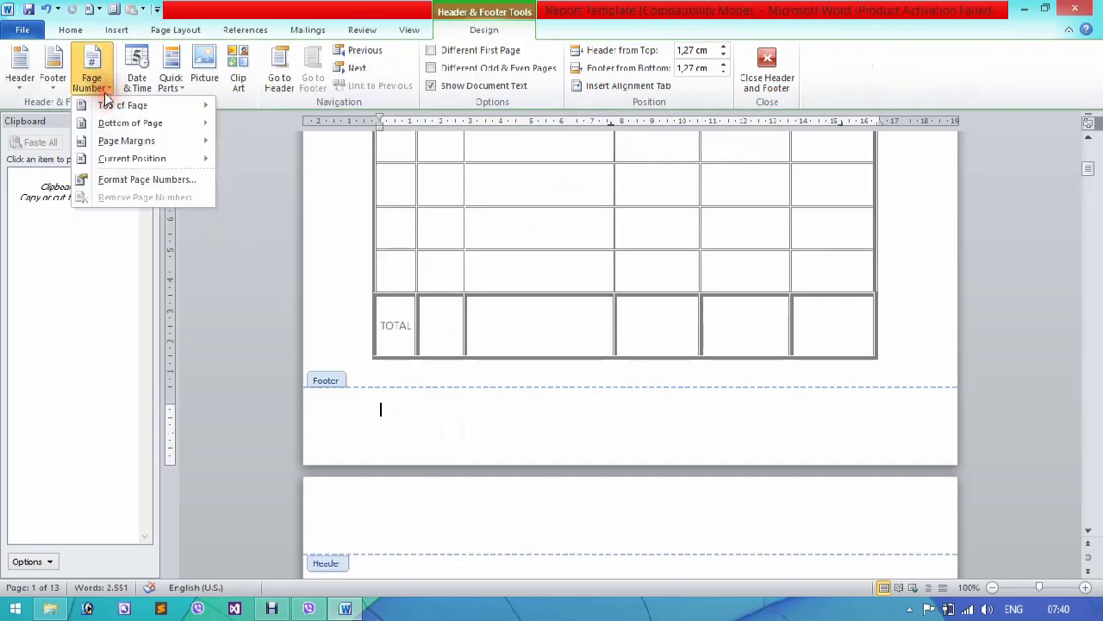
left_click(121, 123)
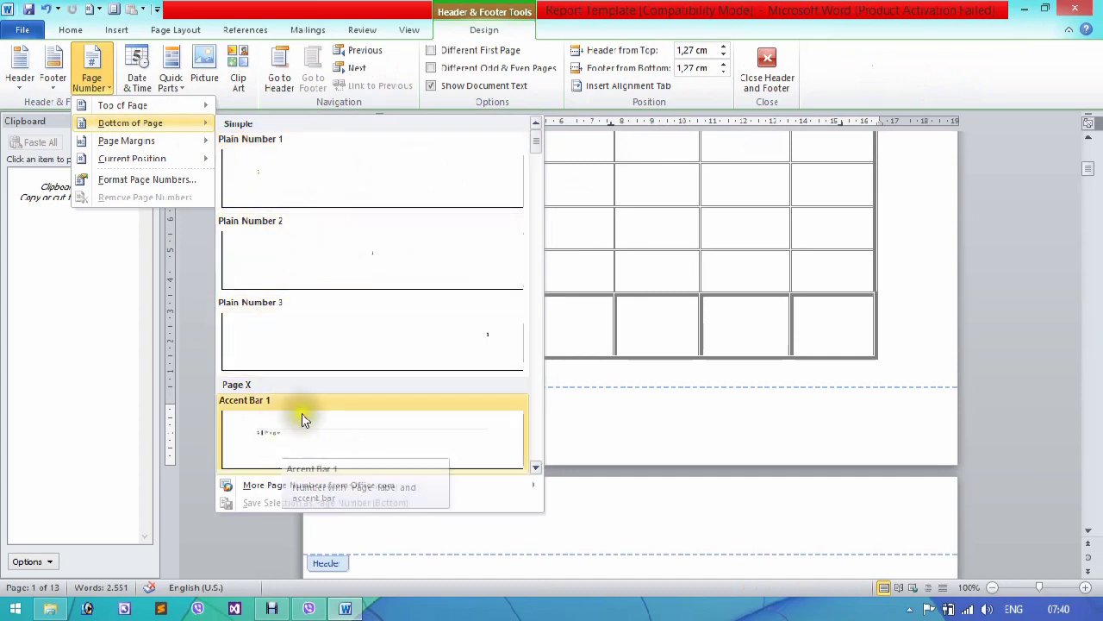
scroll(535, 465, "down", 1)
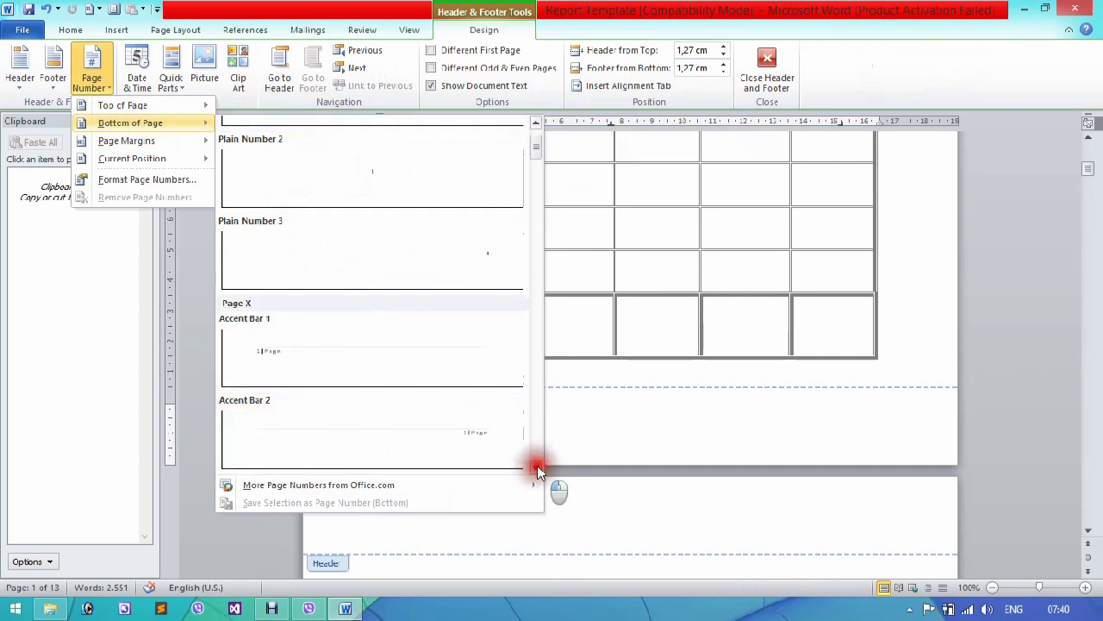
scroll(536, 463, "down", 3)
scroll(536, 463, "down", 1)
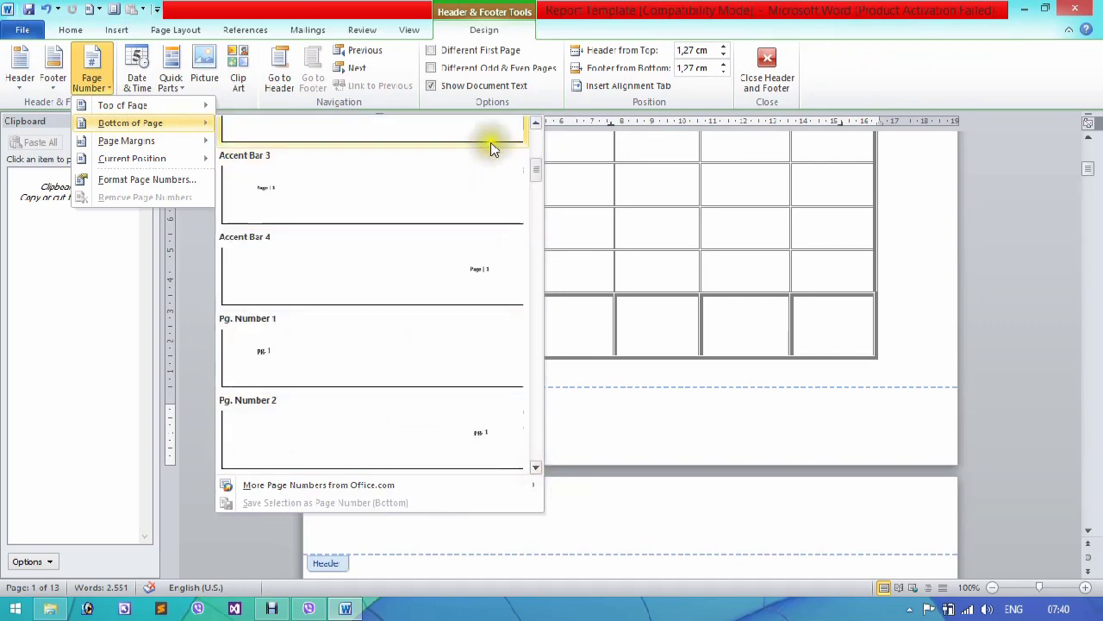
left_click_drag(535, 164, 537, 140)
left_click(470, 191)
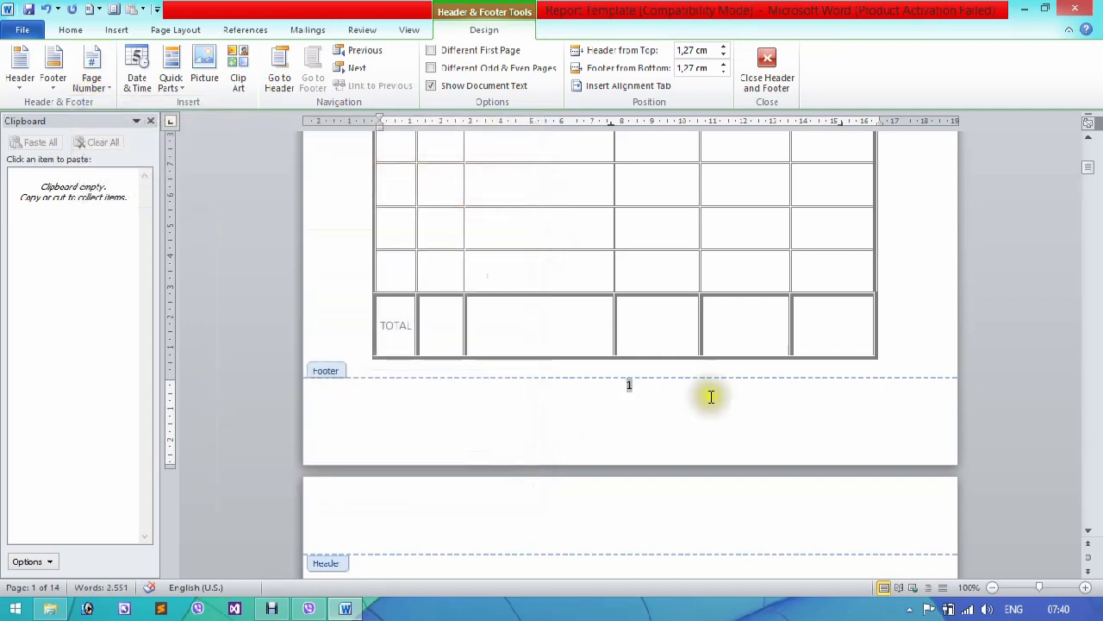
- Select the footer page number and browse the font colour choices without changing it
left_click_drag(653, 385, 623, 386)
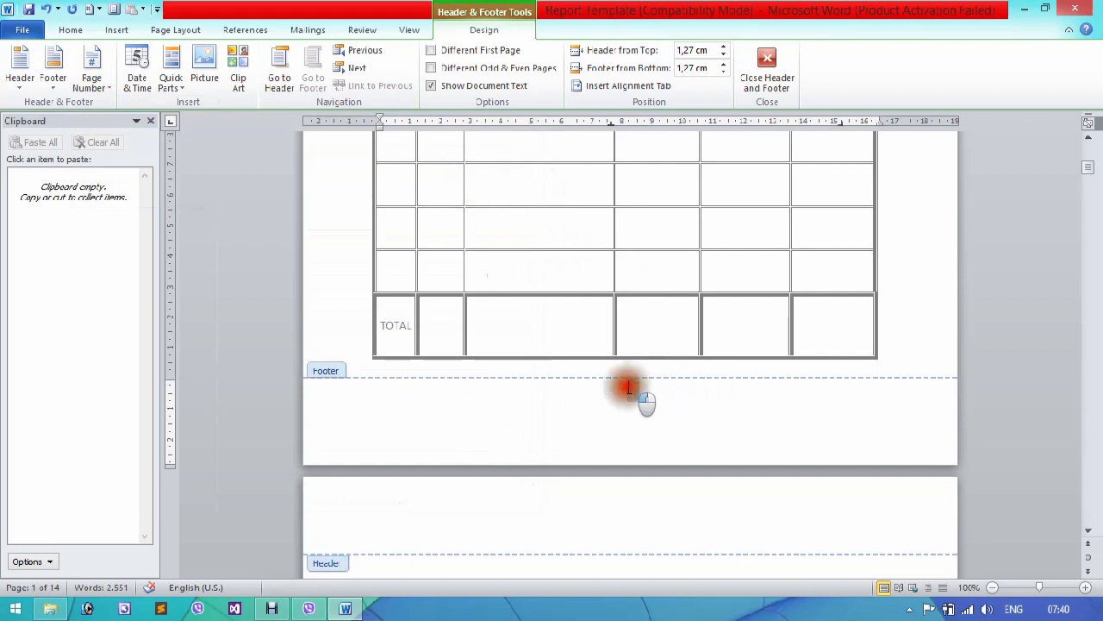
left_click(68, 29)
left_click(314, 80)
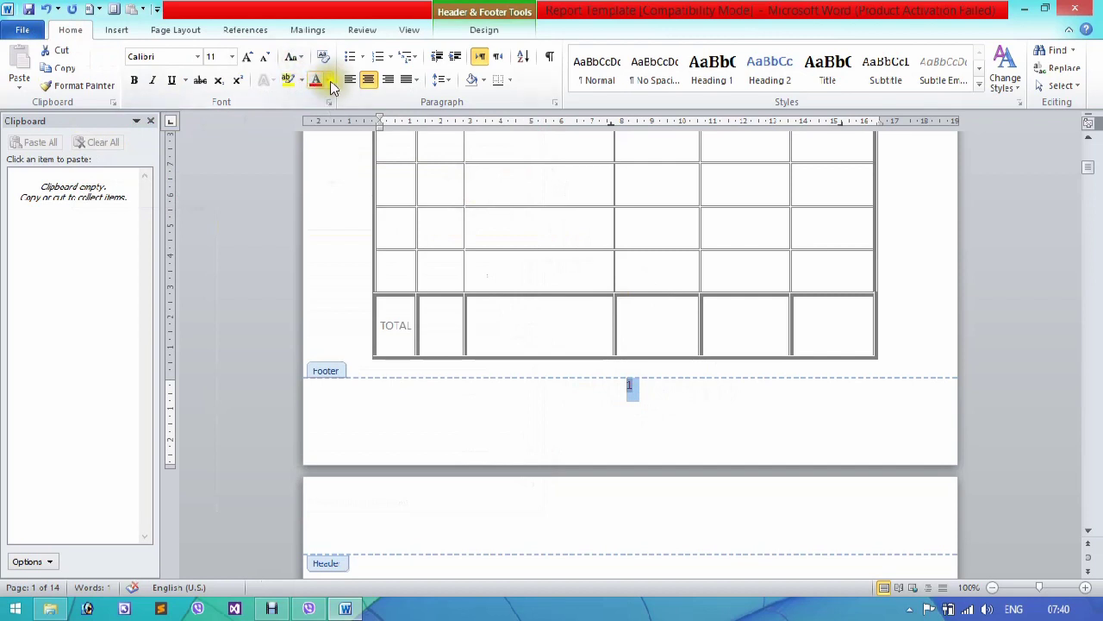
left_click(329, 80)
left_click(317, 86)
- Enlarge the footer page number to 16 pt with Grow Font and close the footer
left_click(248, 56)
left_click(247, 56)
left_click(248, 56)
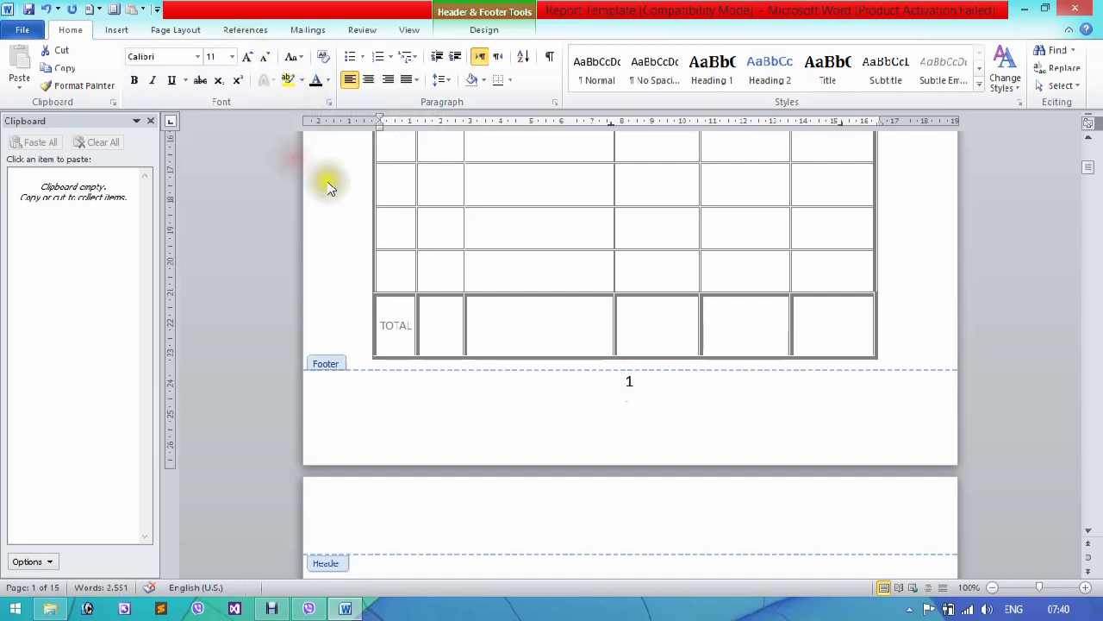
double_click(345, 222)
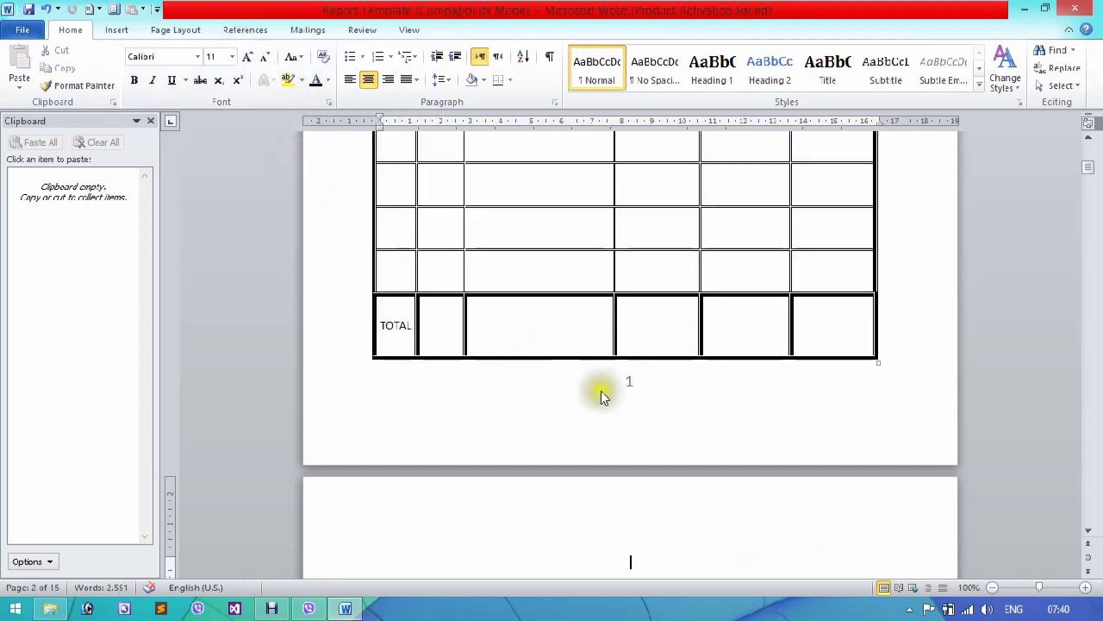
- Move the insertion point through the grades table's TOTAL row and down onto page 2
left_click(904, 307)
key("Down")
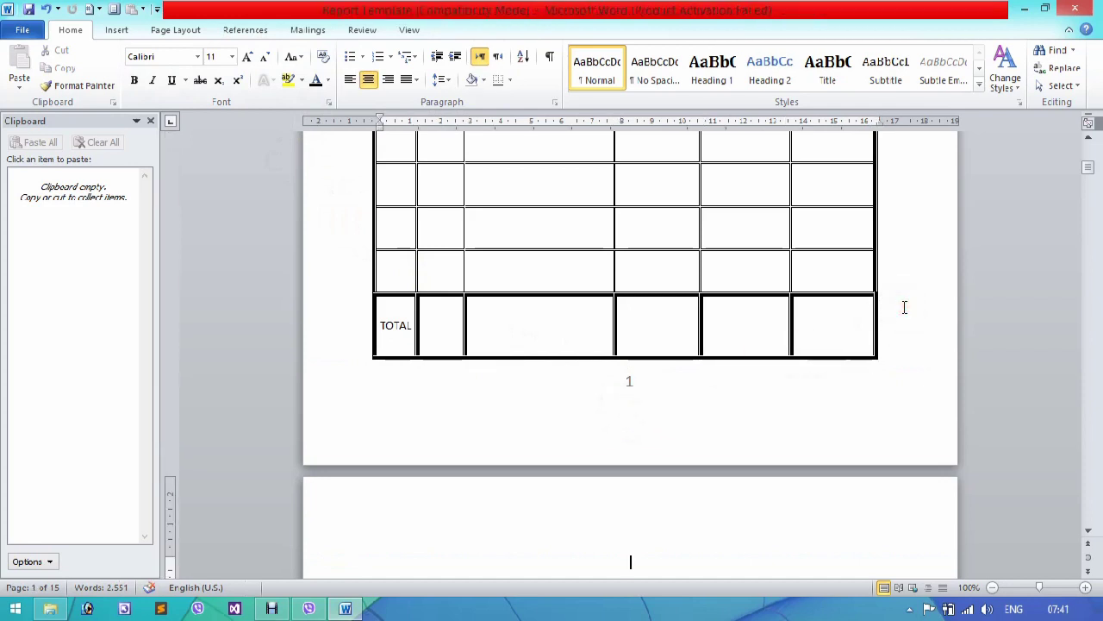
key("Up")
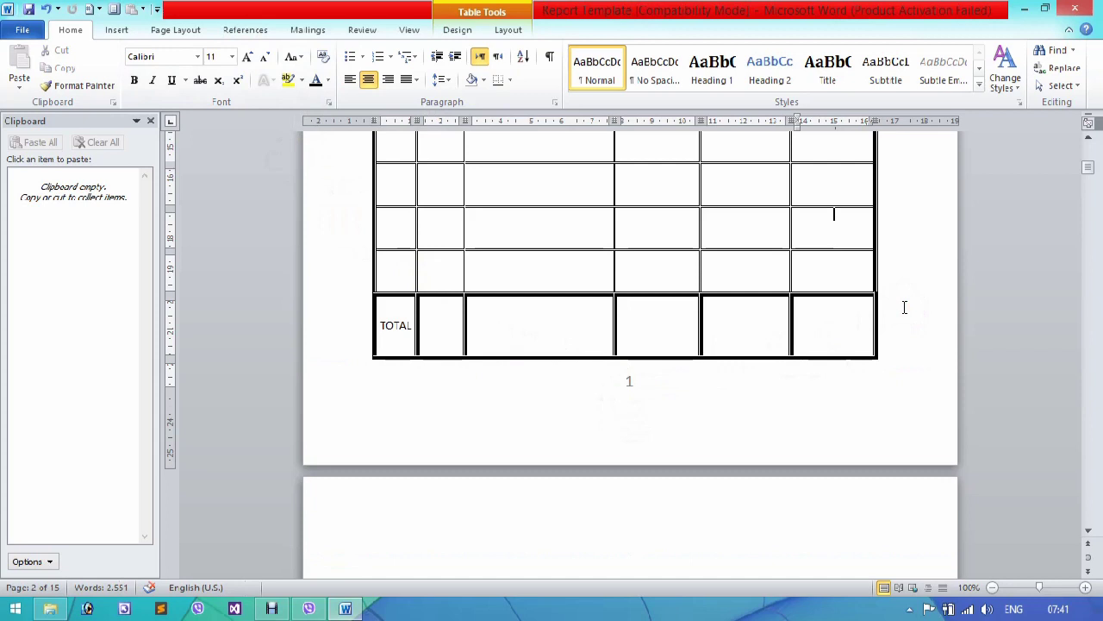
key("Up")
key("Up")
key("Up")
key("Up")
key("Up")
key("Up")
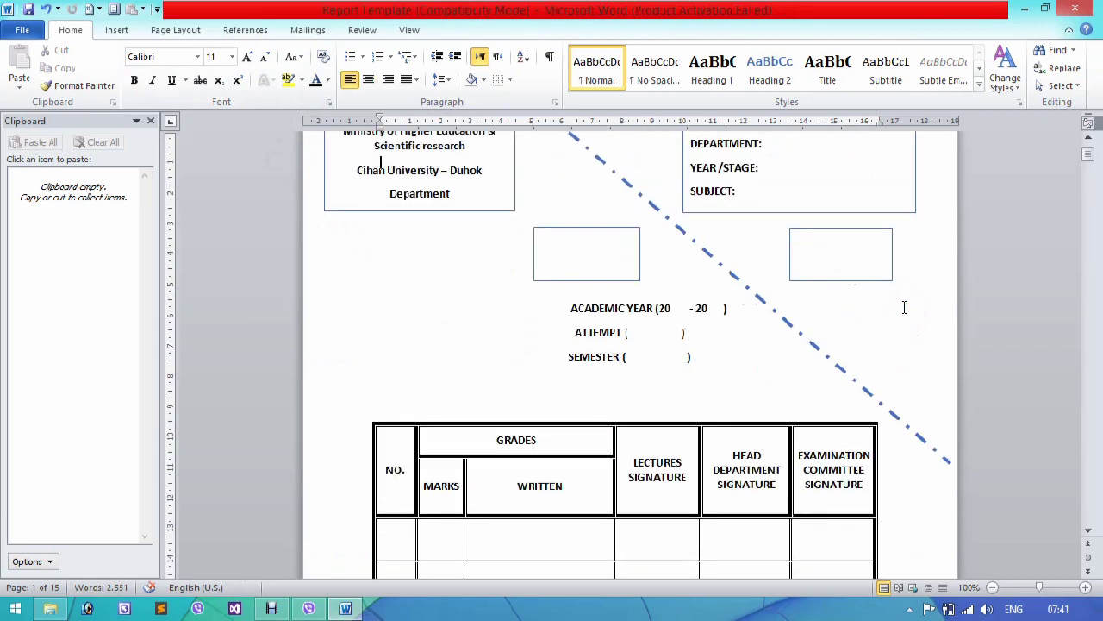
key("Down")
key("Down")
key("Down")
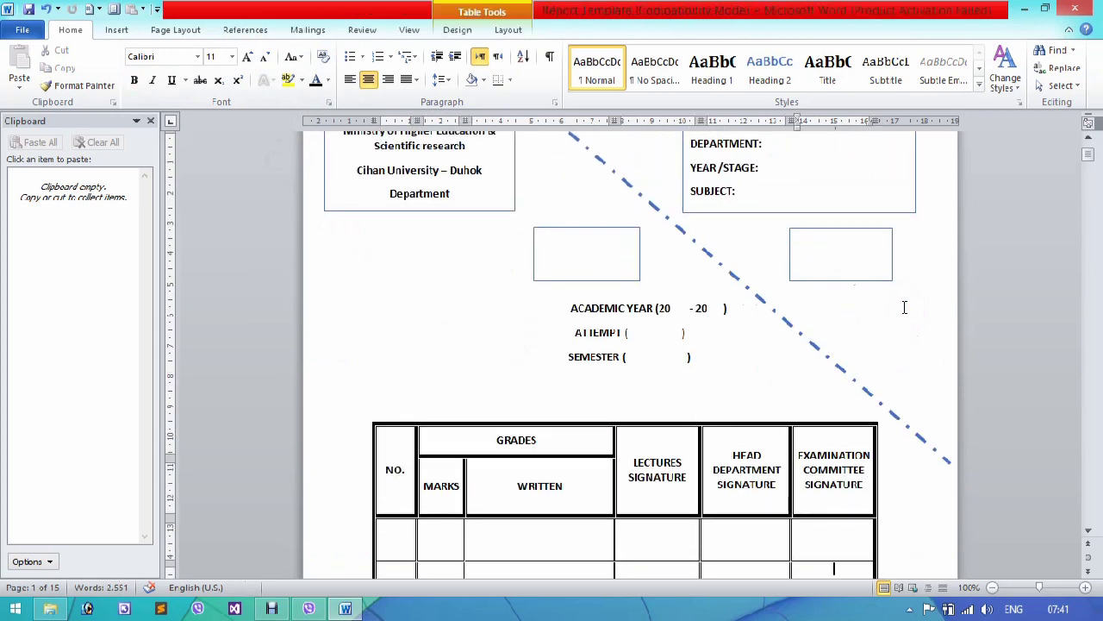
key("Down")
key("Down")
key("Down")
key("Down")
key("Down")
key("Down")
key("Down")
key("Down")
key("Down")
key("Down")
key("Down")
key("Down")
key("Down")
key("Down")
key("Down")
key("Down")
key("Down")
key("Down")
key("Down")
key("Down")
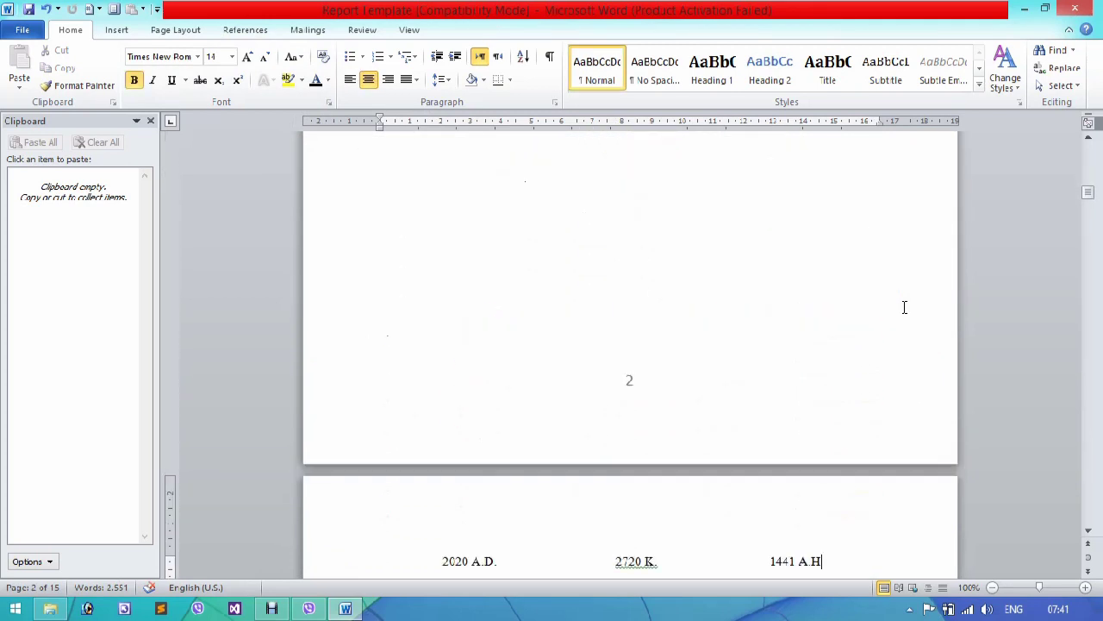
key("Down")
- Drag the grades table's bottom resize handle, then click below the table on page 1
key("ctrl+Page_Down")
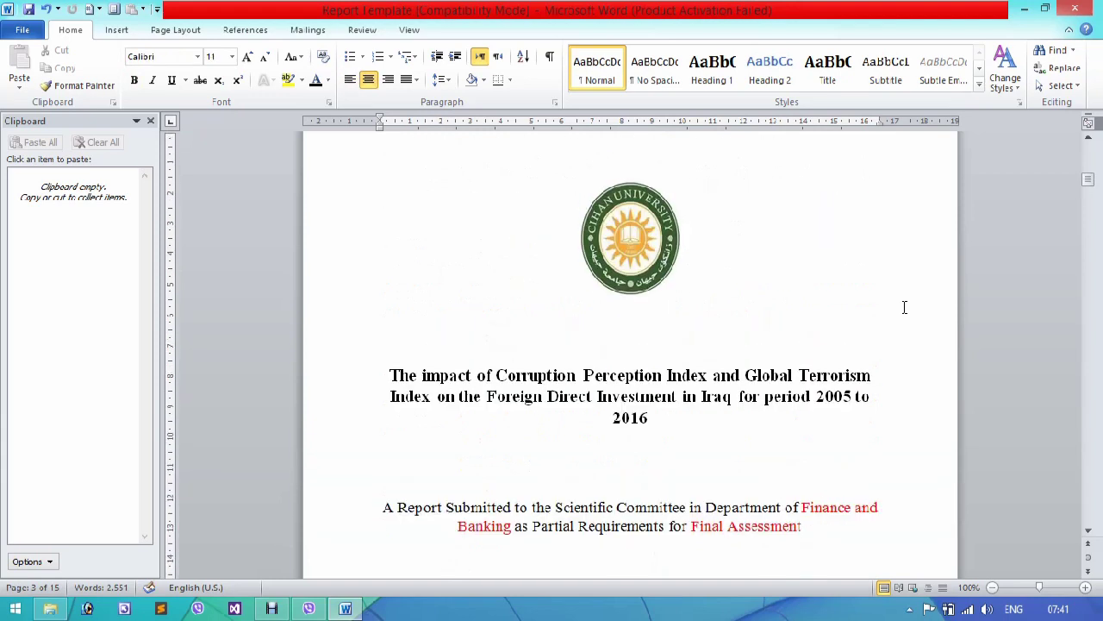
key("Up")
key("Up")
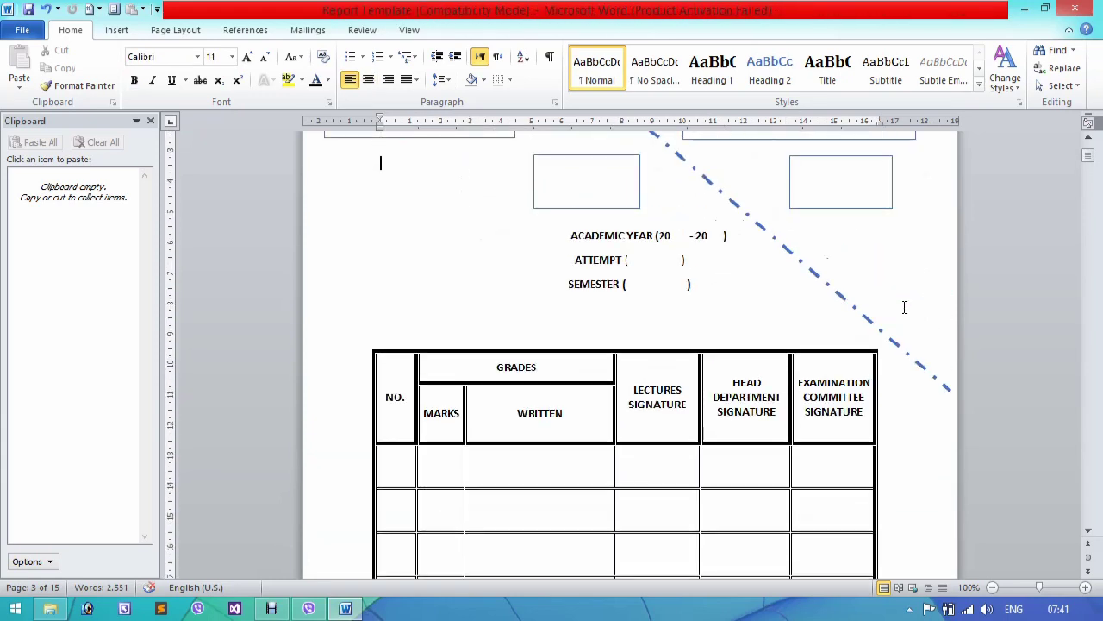
key("Down")
key("Down")
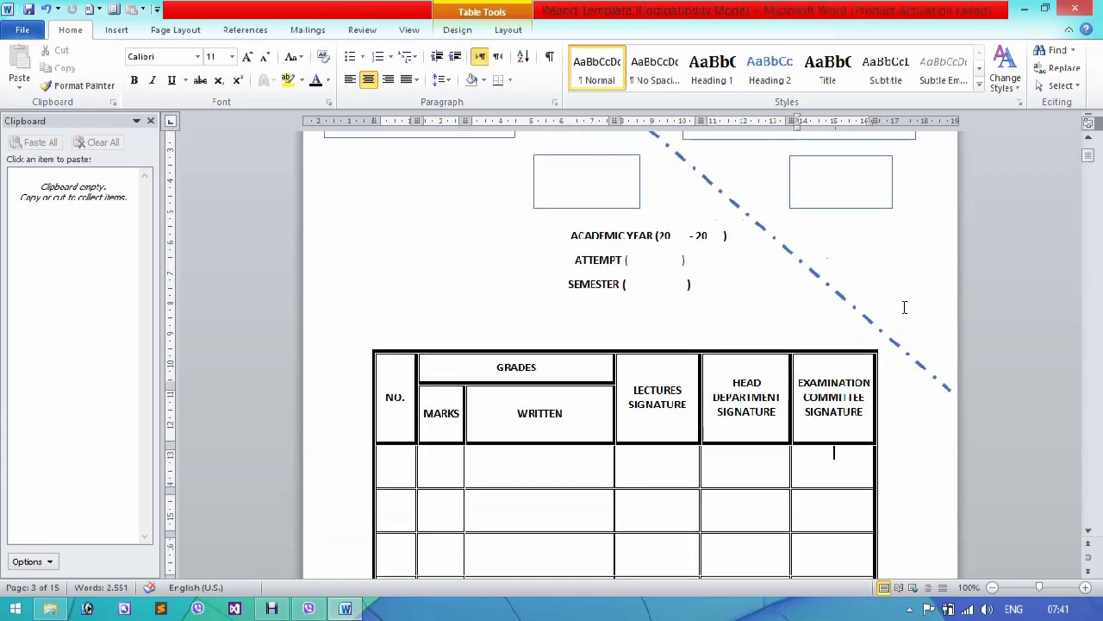
key("Down")
key("Down")
key("Down")
key("Down")
key("Down")
key("Down")
key("Down")
key("Down")
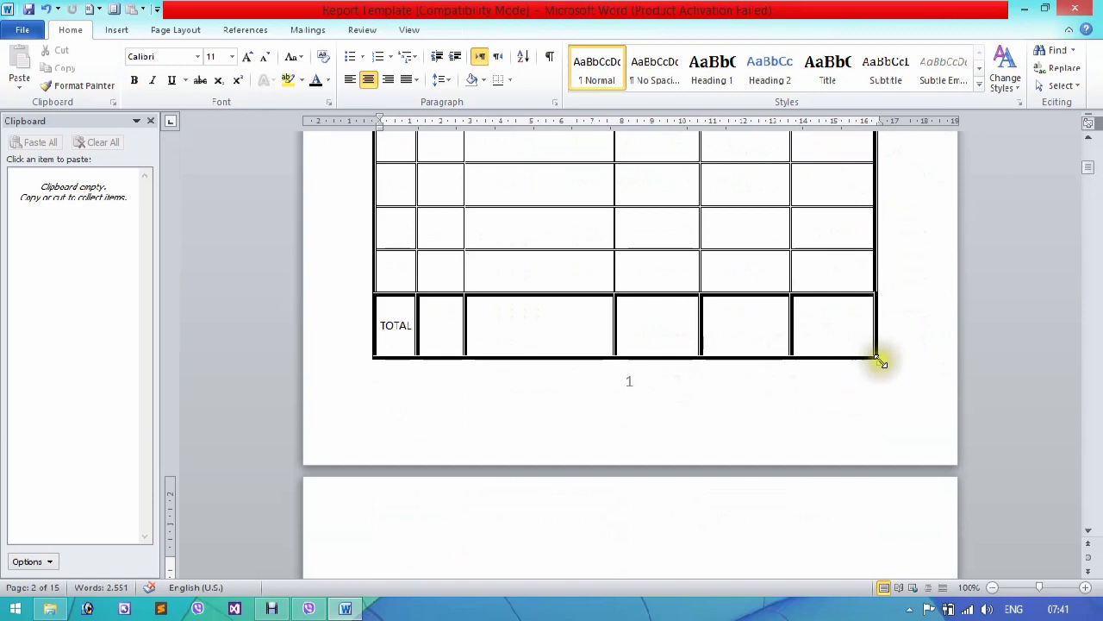
left_click_drag(881, 363, 874, 341)
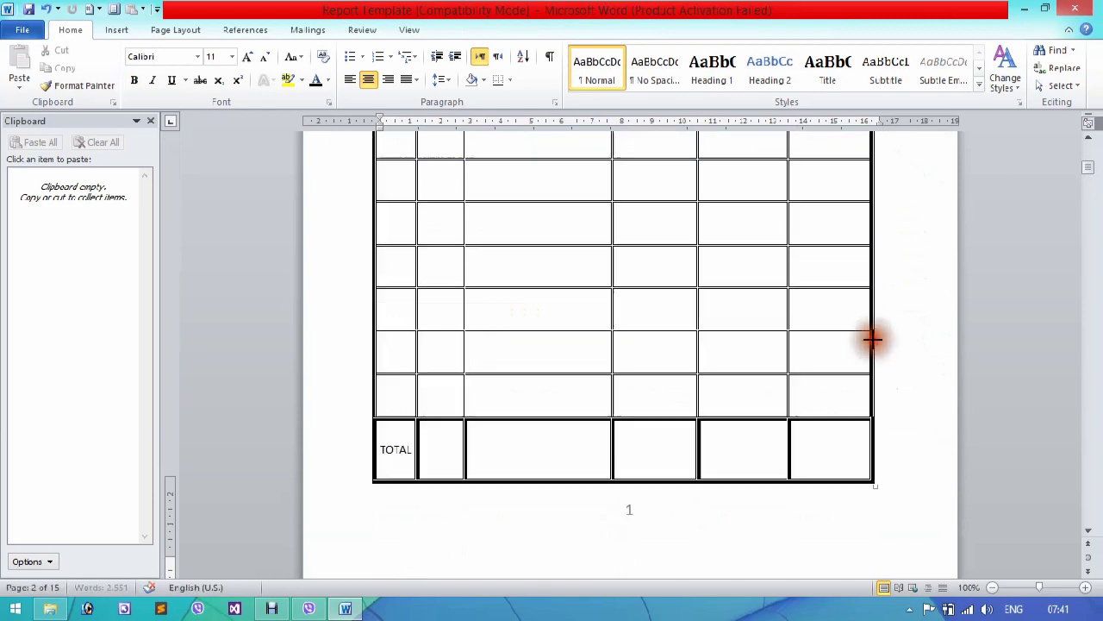
left_click(632, 510)
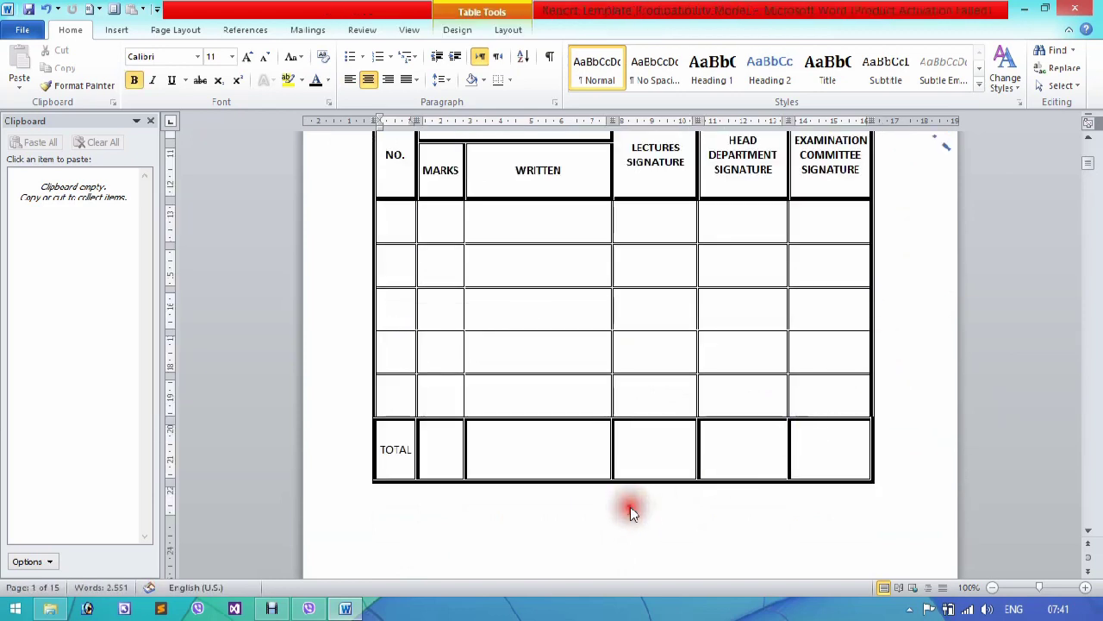
- Set the footer page-number format to 'I, II, III, ...' so page 1 shows I
double_click(624, 507)
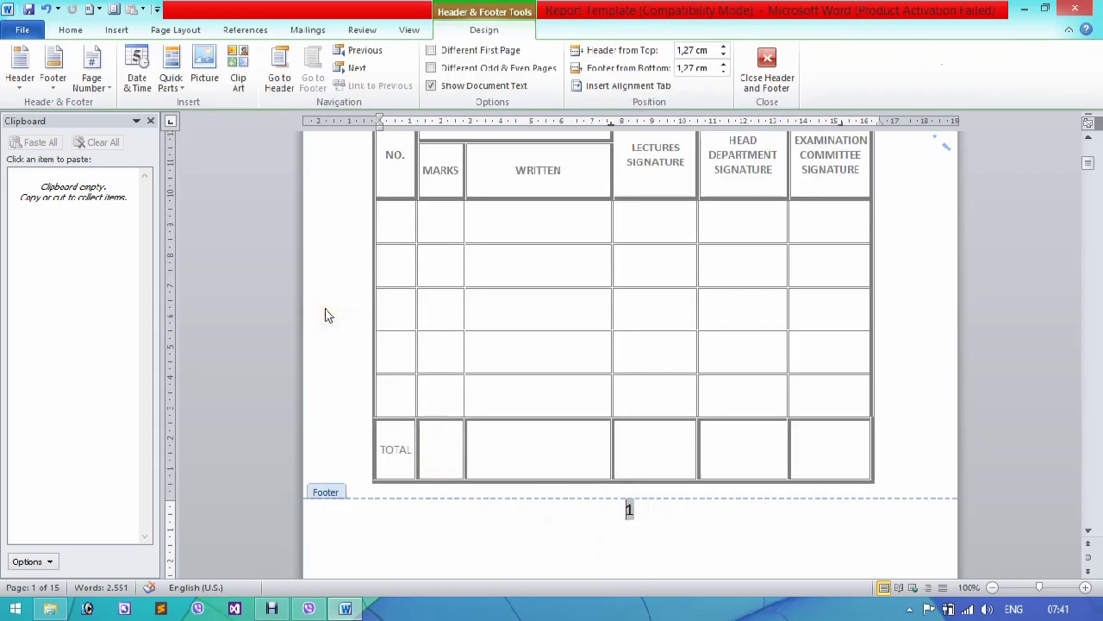
left_click(109, 91)
mouse_move(125, 158)
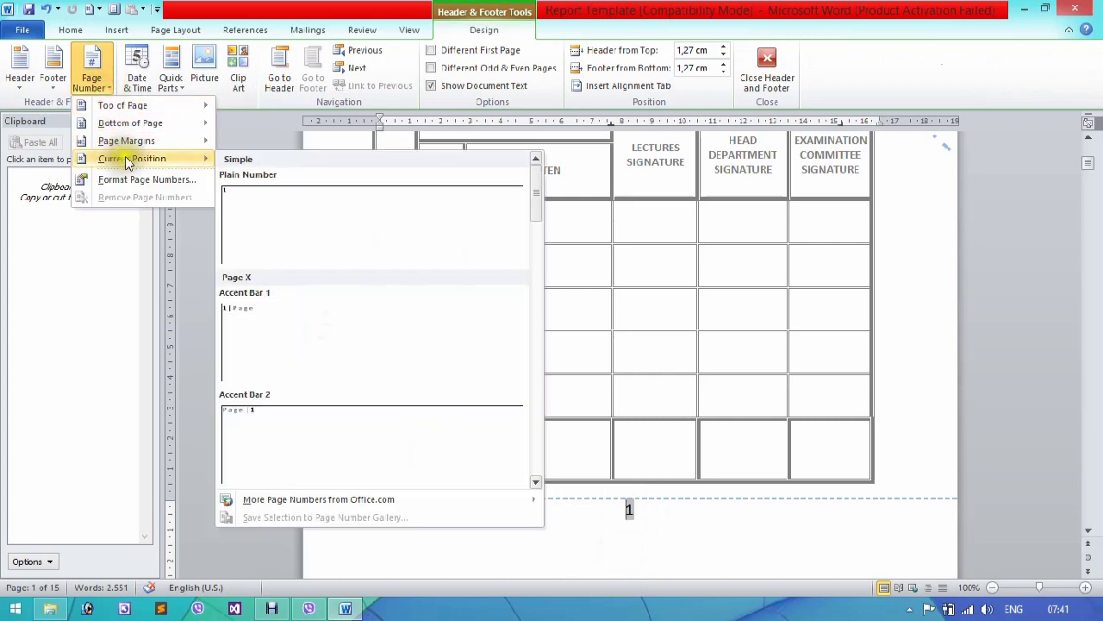
left_click(124, 180)
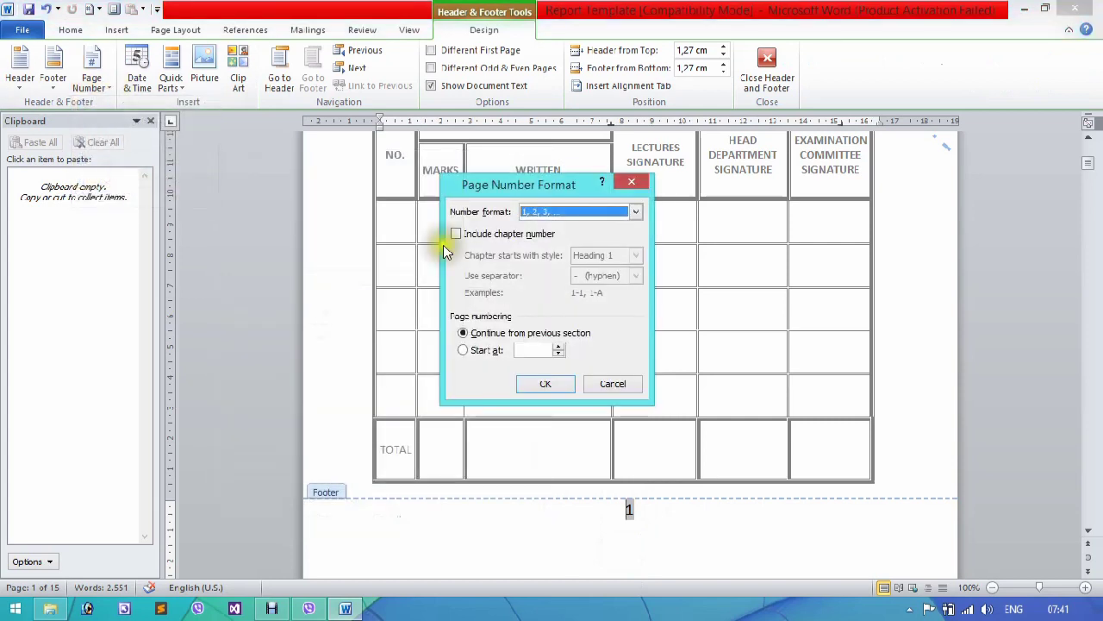
left_click(634, 212)
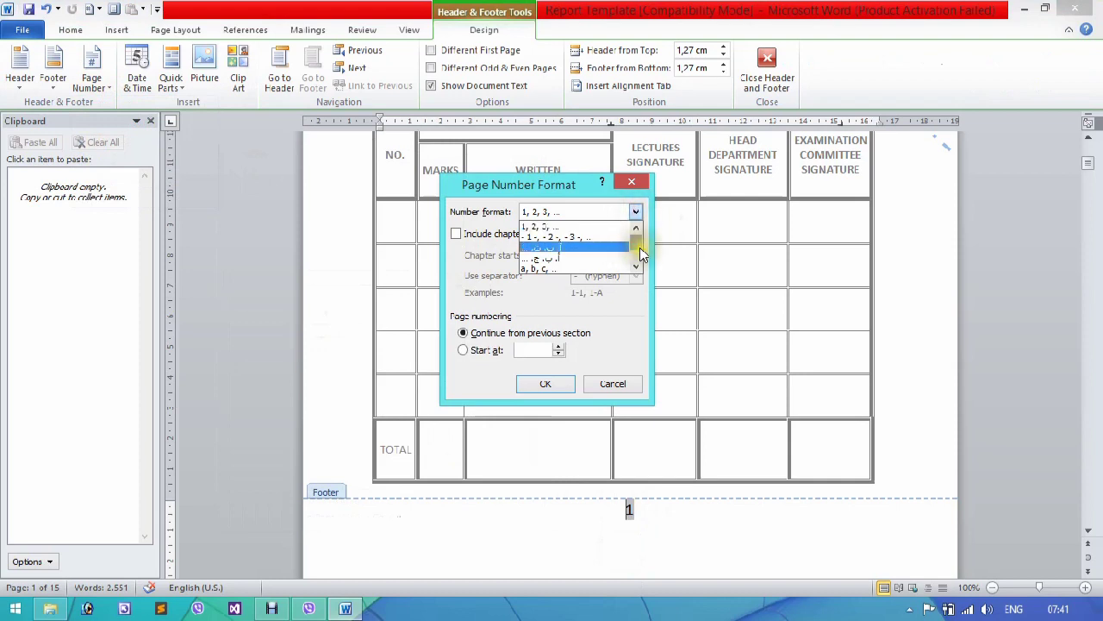
left_click_drag(638, 253, 638, 266)
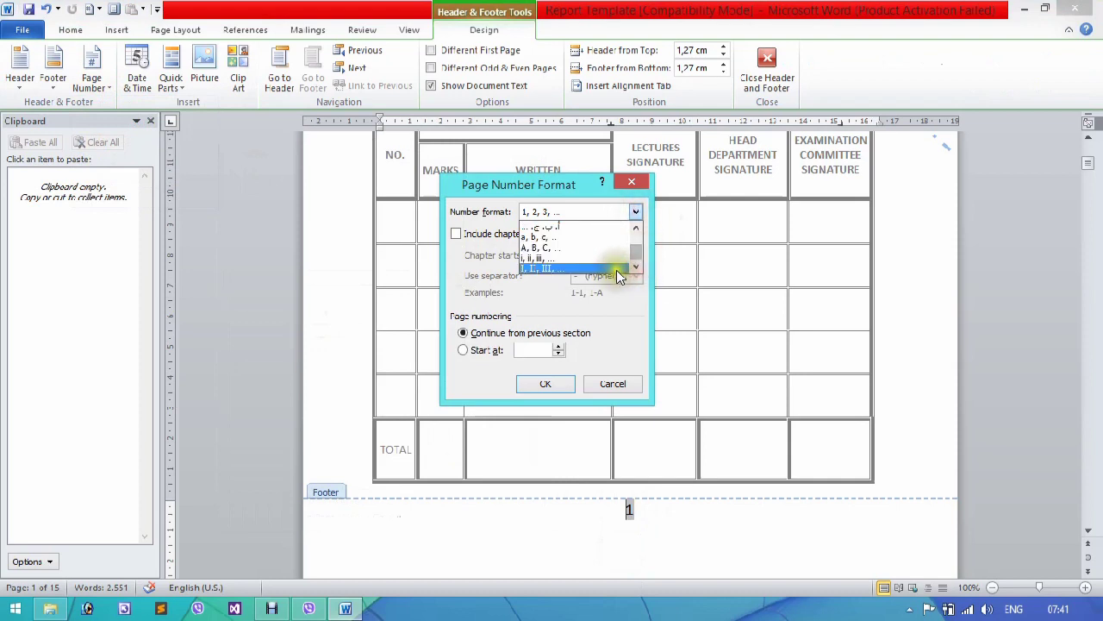
left_click(617, 269)
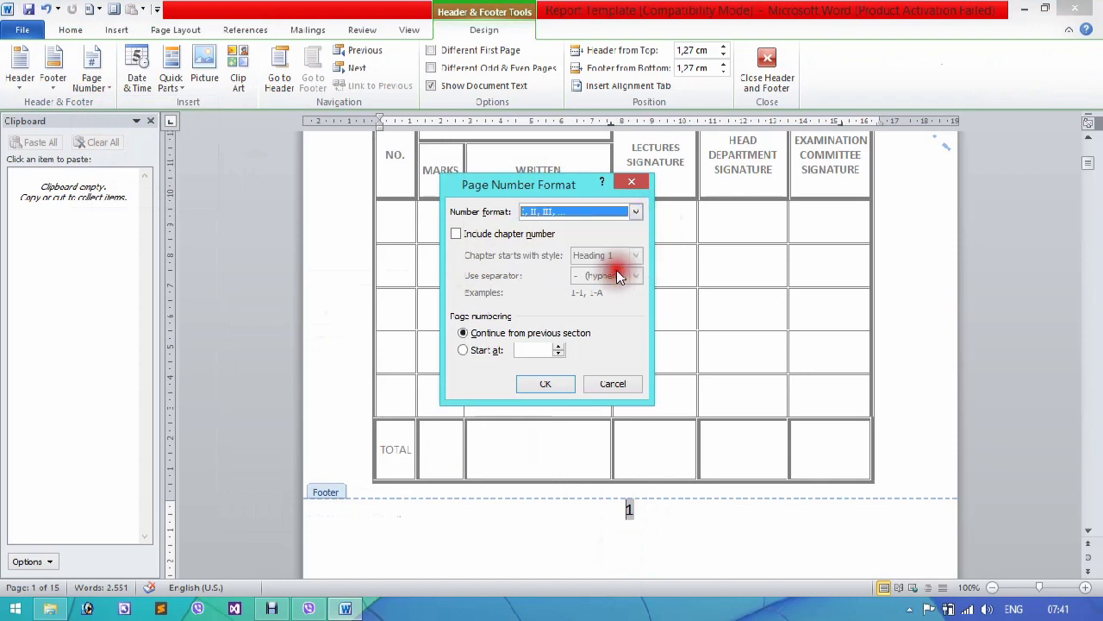
left_click(554, 383)
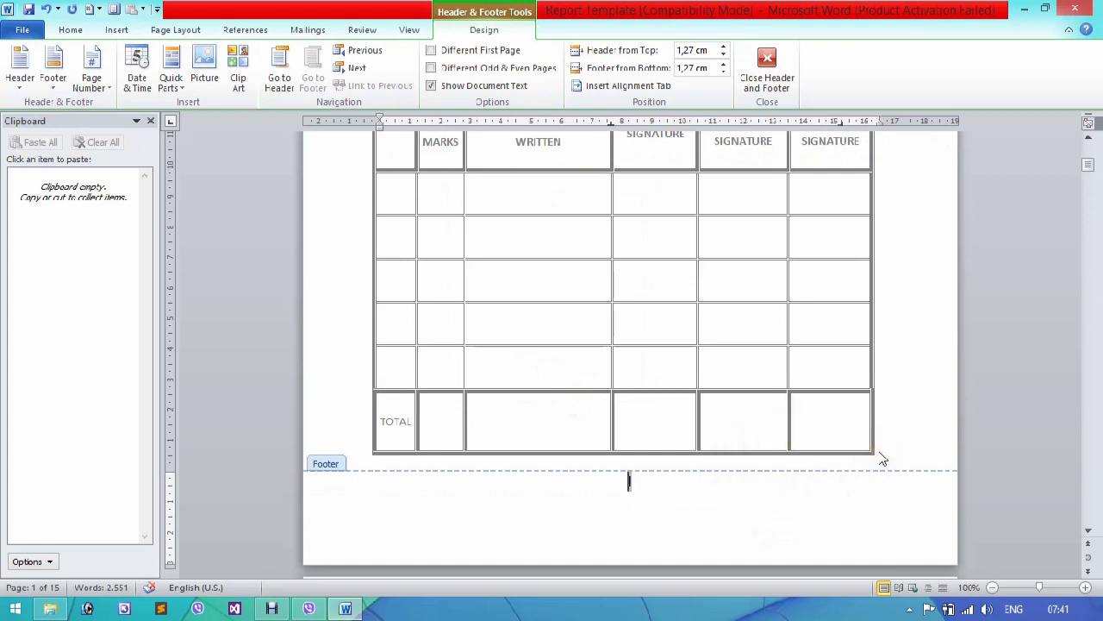
- Close the footer and move down through the front matter (I–VI) into Chapter One's text
double_click(898, 408)
scroll(899, 416, "down", 10)
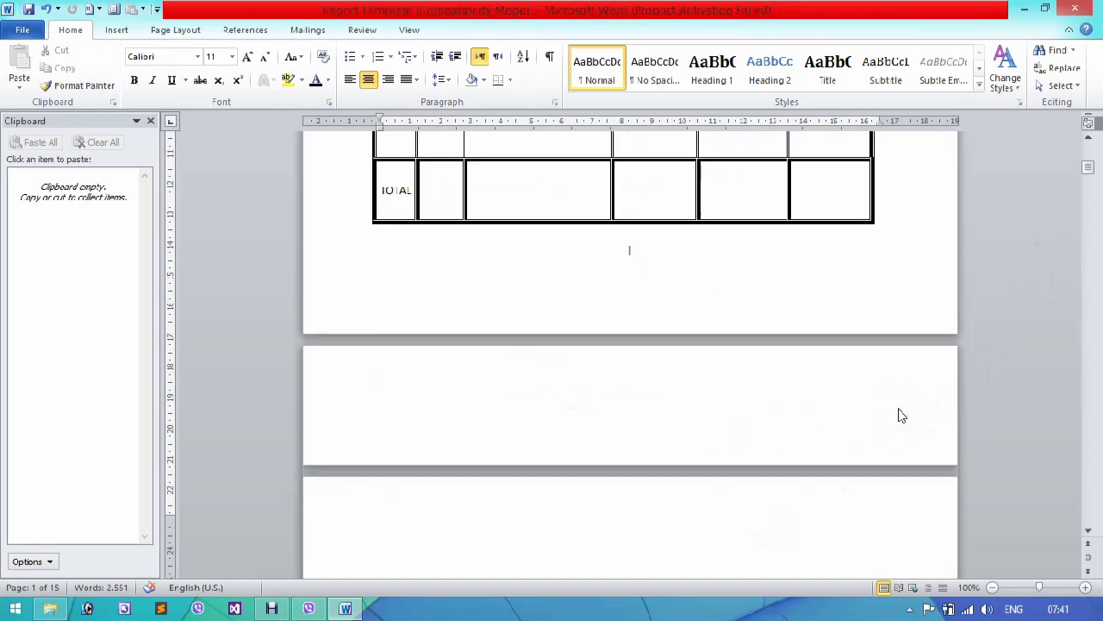
key("Down")
key("Down")
key("Down")
key("Down")
key("Down")
key("Down")
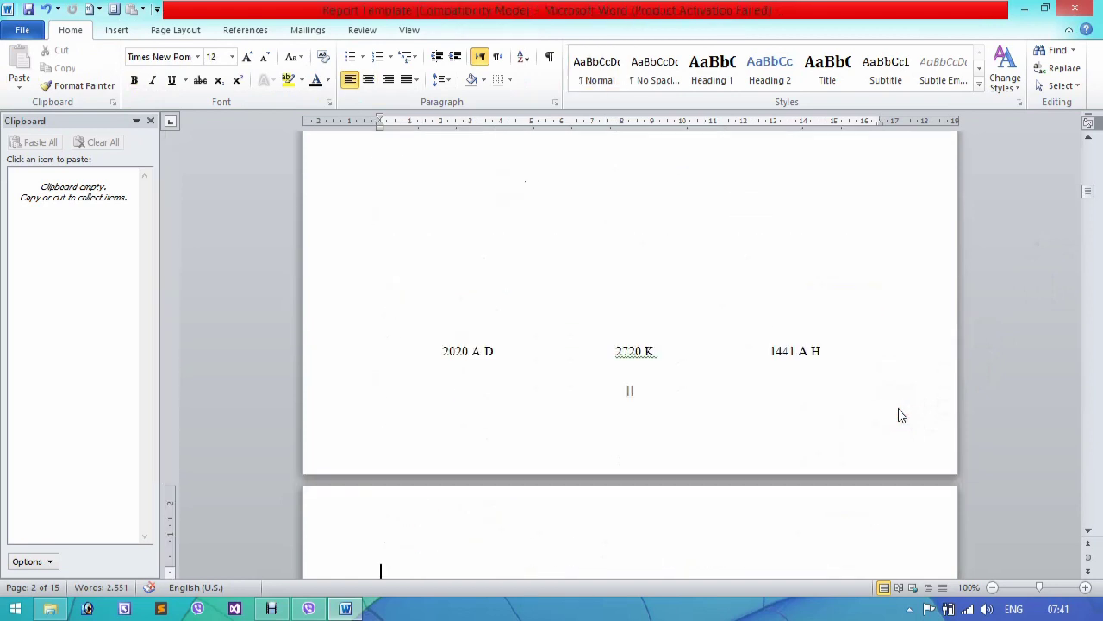
key("Down")
key("Down")
key("Down")
key("Down")
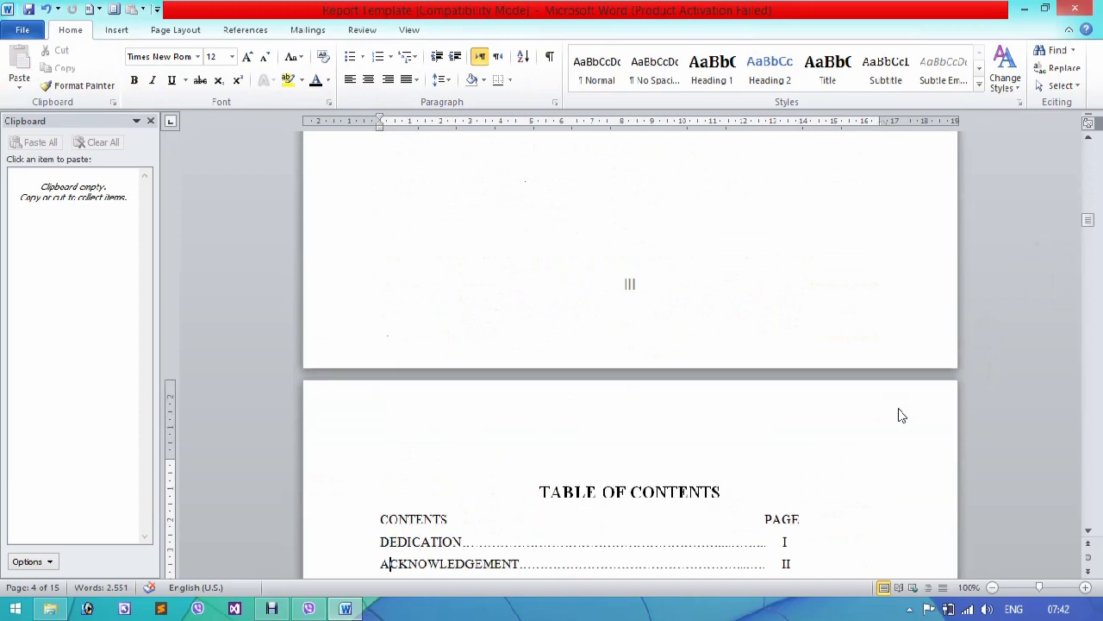
key("Down")
key("Down")
key("Down")
key("Down")
key("Down")
key("Down")
key("Down")
key("Down")
key("Down")
key("Down")
key("Down")
key("Down")
key("Down")
key("Down")
key("Down")
key("Down")
key("Down")
key("Down")
key("Down")
key("Down")
key("Down")
key("Down")
key("Down")
key("Down")
key("Down")
key("Down")
key("Down")
key("Down")
key("Down")
key("Down")
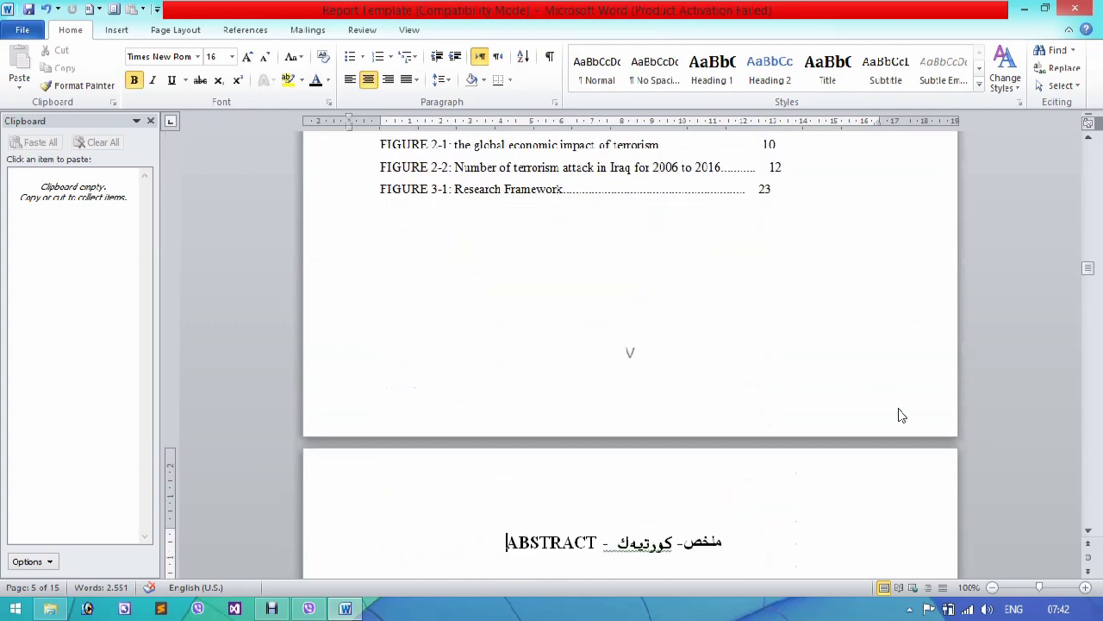
key("Down")
key("Down")
key("Down")
key("Down")
key("Down")
key("Down")
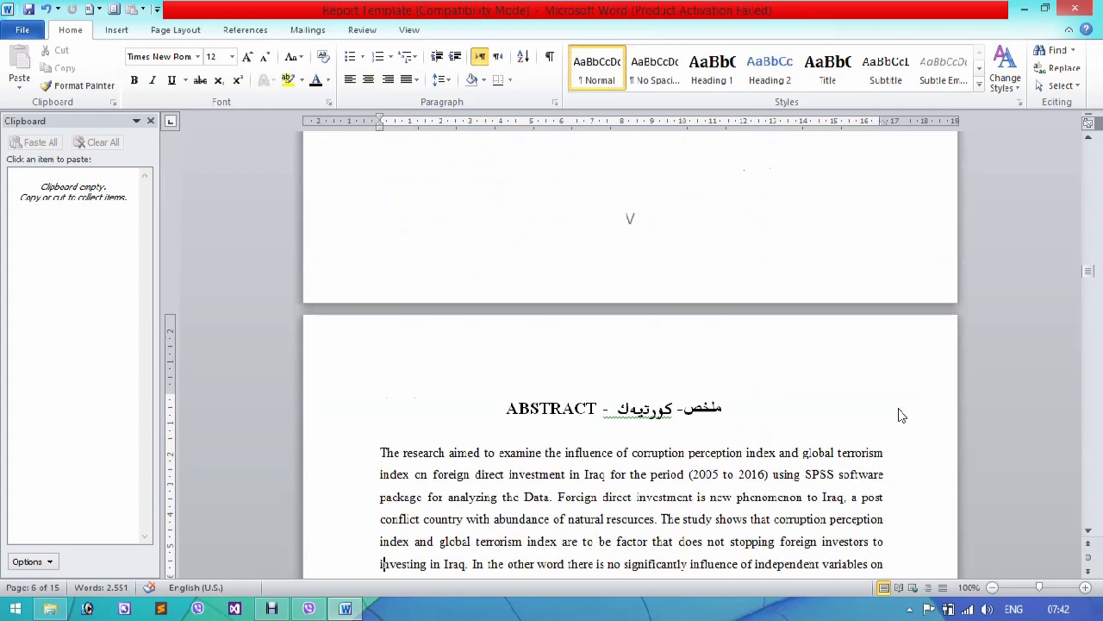
key("Down")
key("Down")
key("Down")
key("Down")
key("Down")
key("Down")
key("Down")
key("Down")
key("Down")
key("Down")
key("Down")
key("Down")
key("Down")
key("Down")
key("Down")
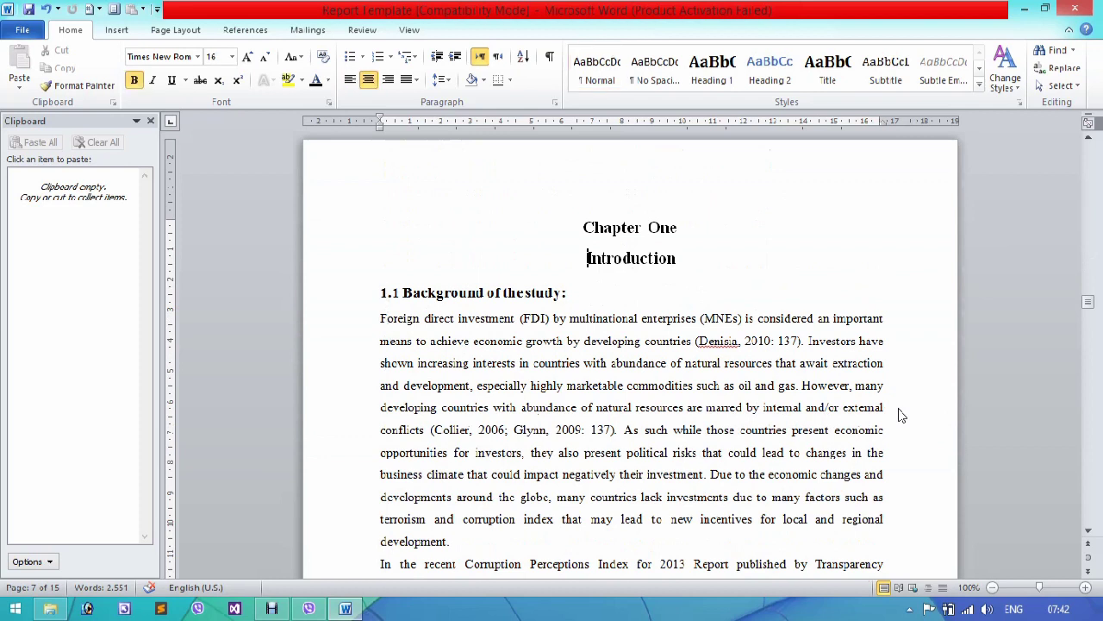
key("Up")
key("Down")
key("Up")
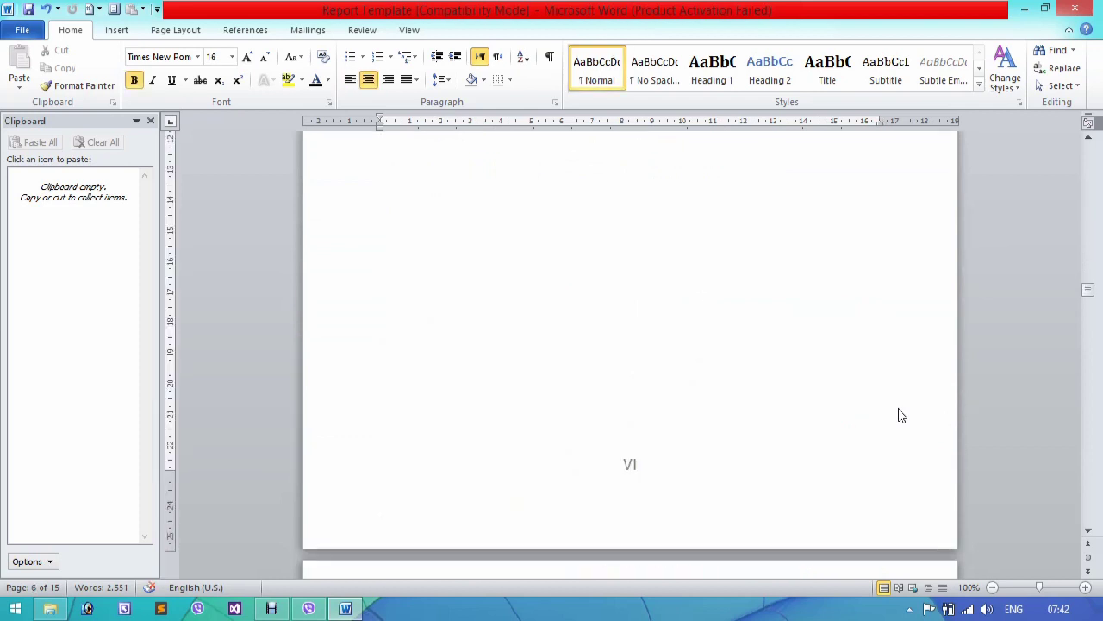
key("Down")
key("Down")
key("Down")
key("Down")
key("Down")
key("Down")
key("Down")
key("Down")
key("Down")
key("Down")
key("Down")
key("Down")
key("Down")
key("Down")
key("Down")
key("Down")
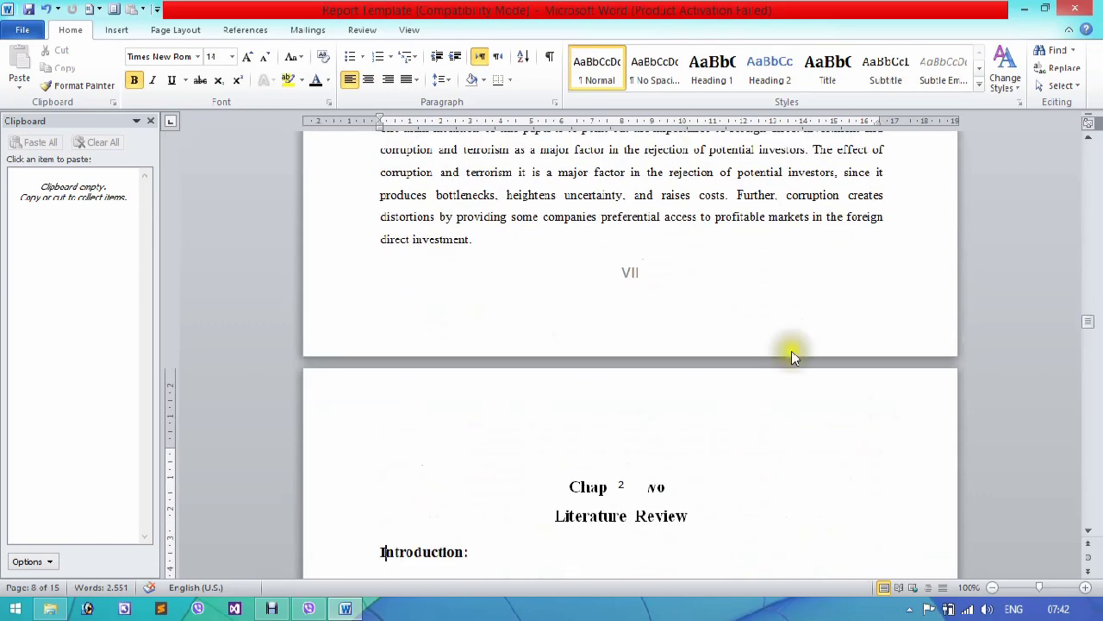
- Leave the footer and delete the small '2' box covering the Chapter Two heading
left_click(655, 310)
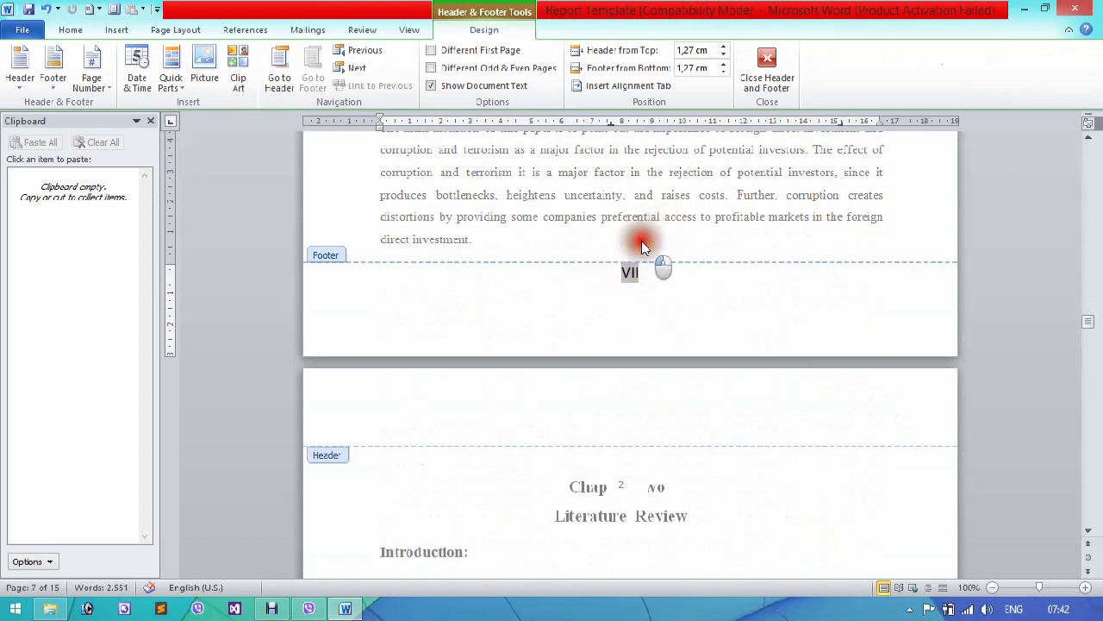
double_click(641, 246)
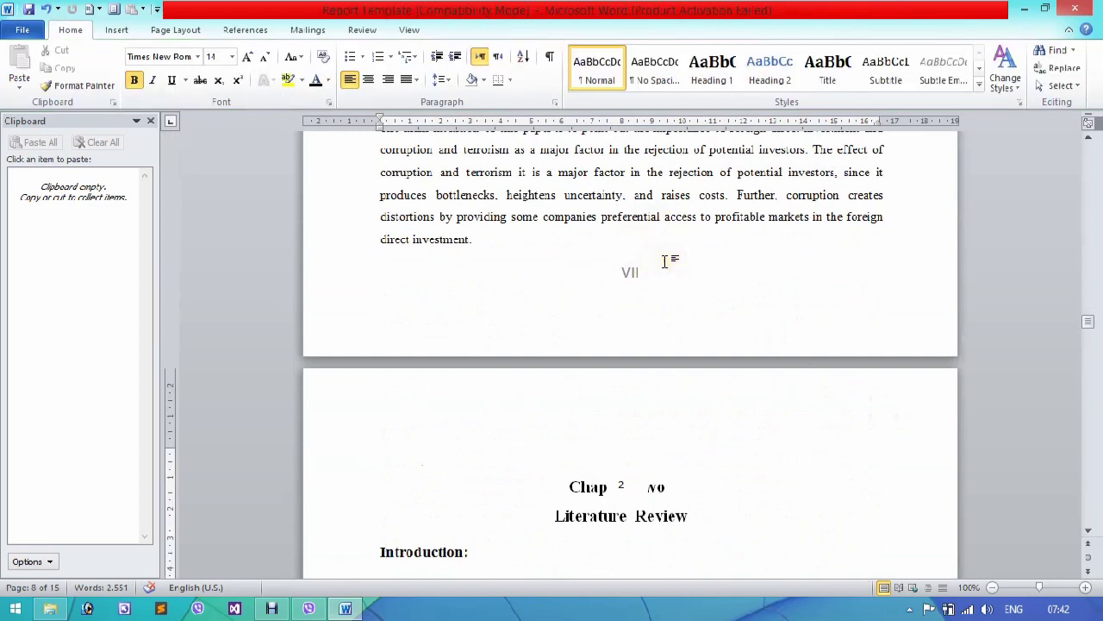
left_click(628, 484)
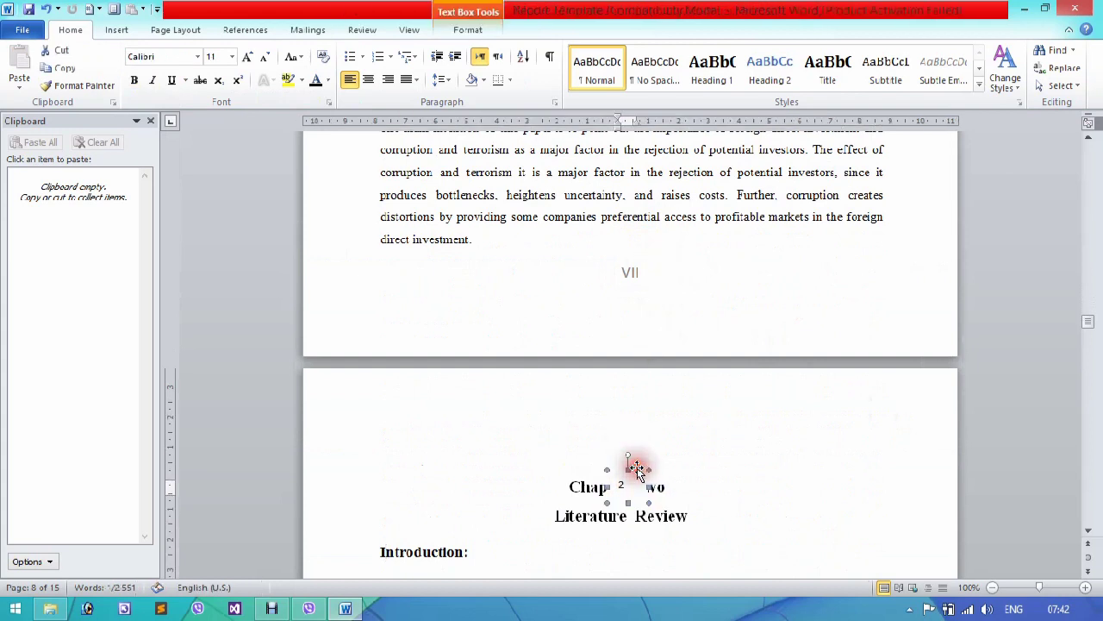
key("Delete")
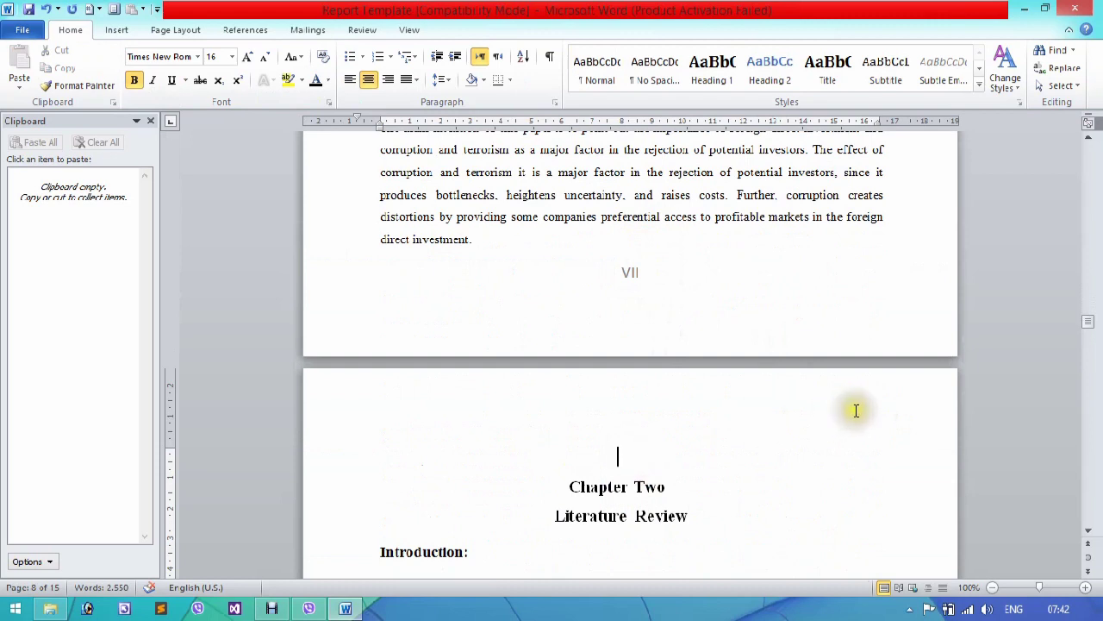
left_click_drag(1089, 322, 1089, 291)
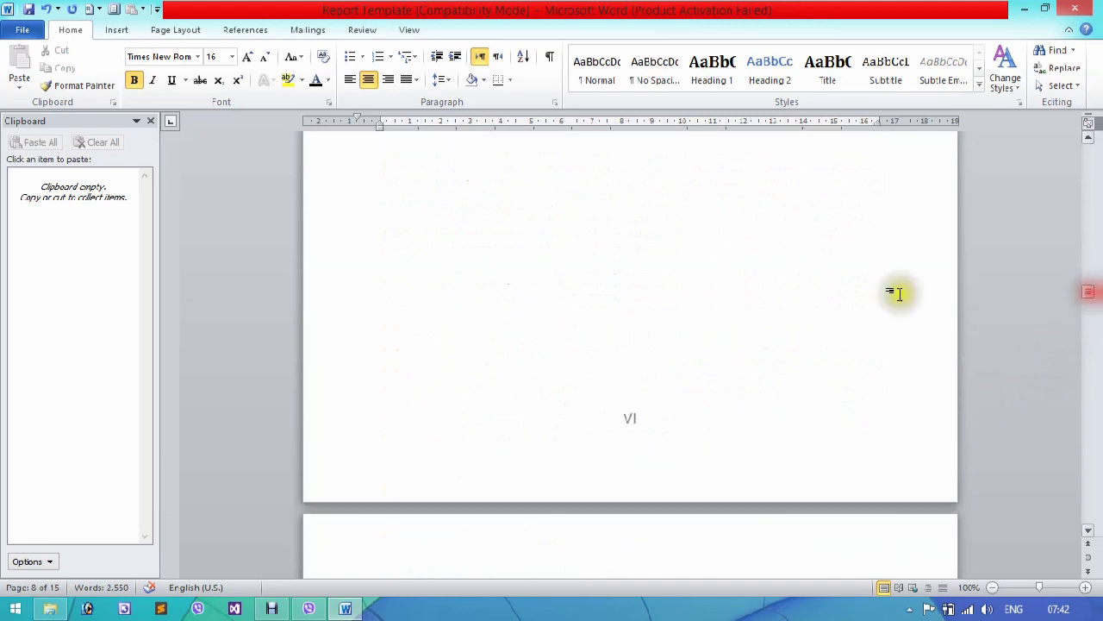
- Insert a Next Page section break at the end of page VI, just before Chapter One
left_click(731, 248)
scroll(732, 247, "up", 1)
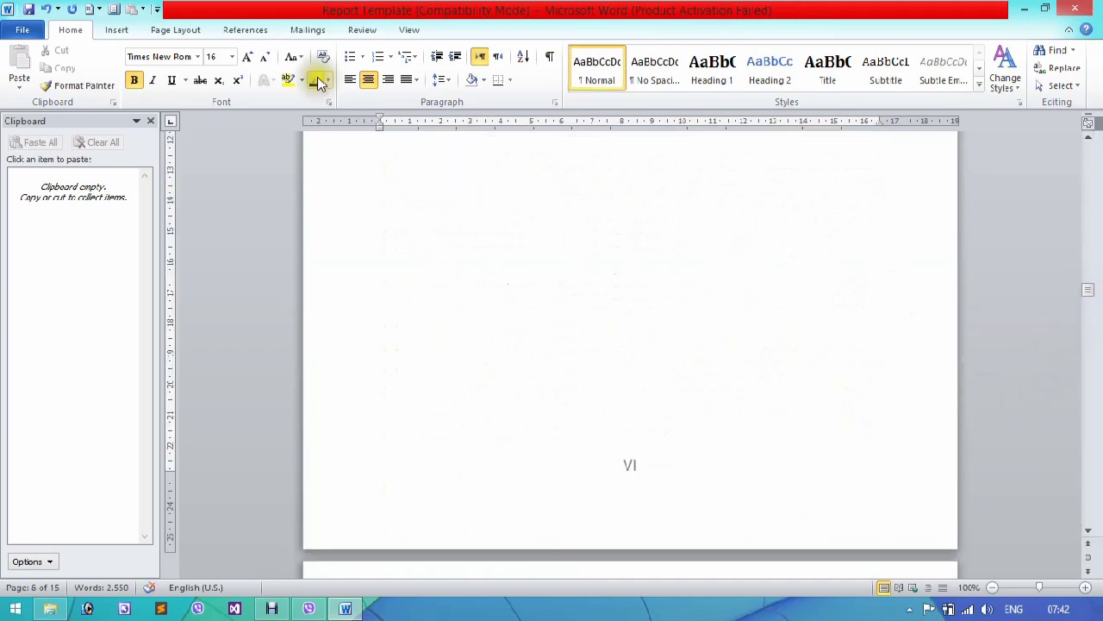
left_click(187, 35)
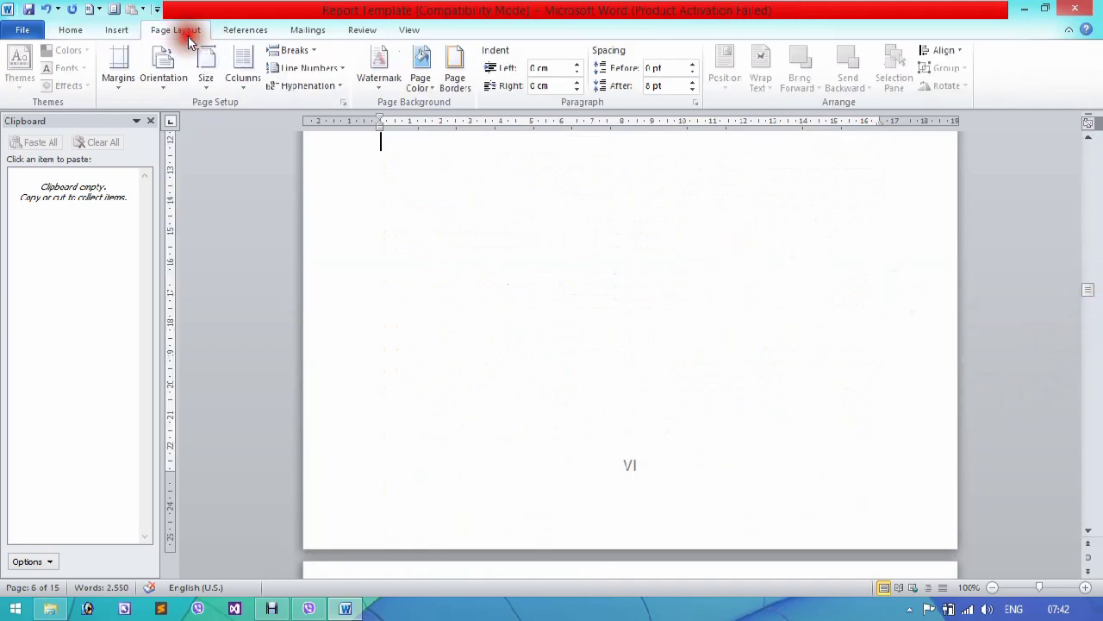
left_click(312, 52)
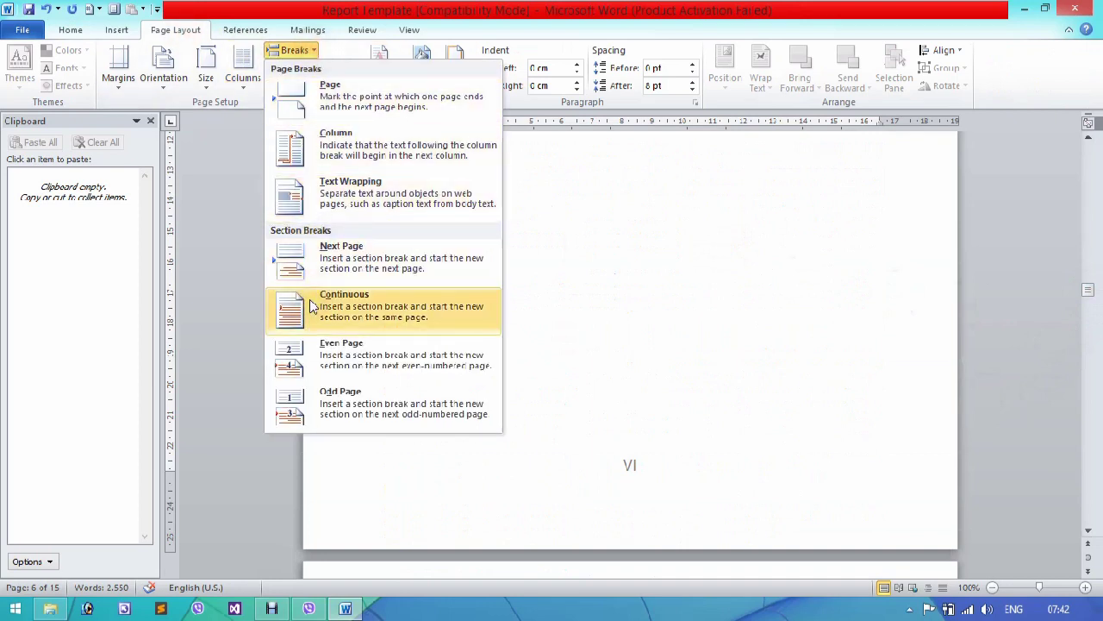
left_click(346, 258)
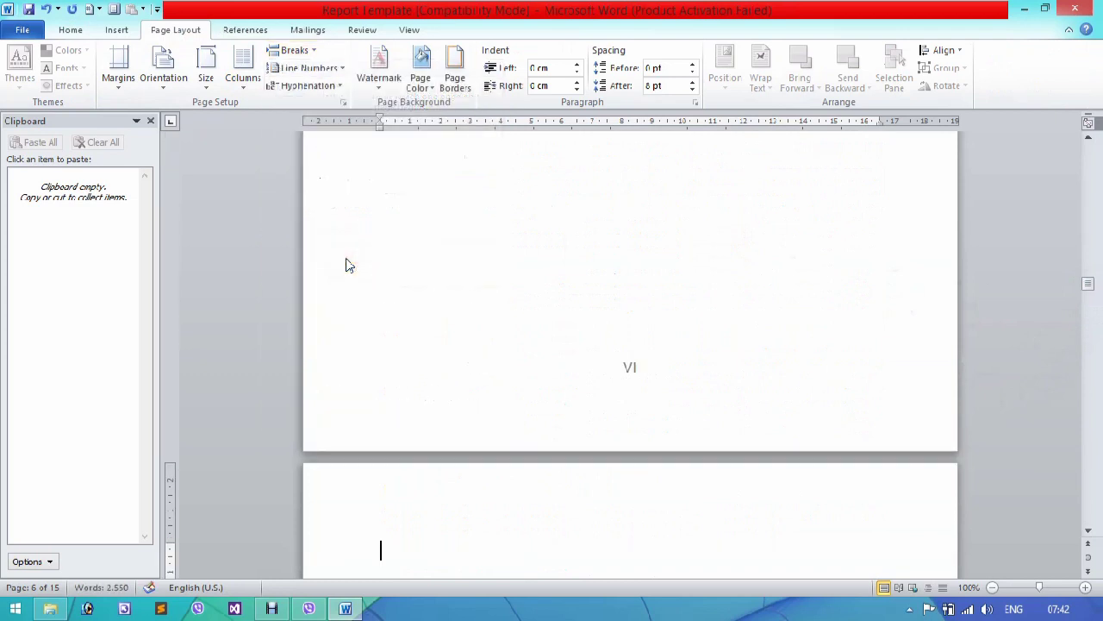
left_click(993, 590)
- Delete the blank page before Chapter One so it begins the new section
left_click(993, 590)
left_click(993, 589)
left_click(993, 590)
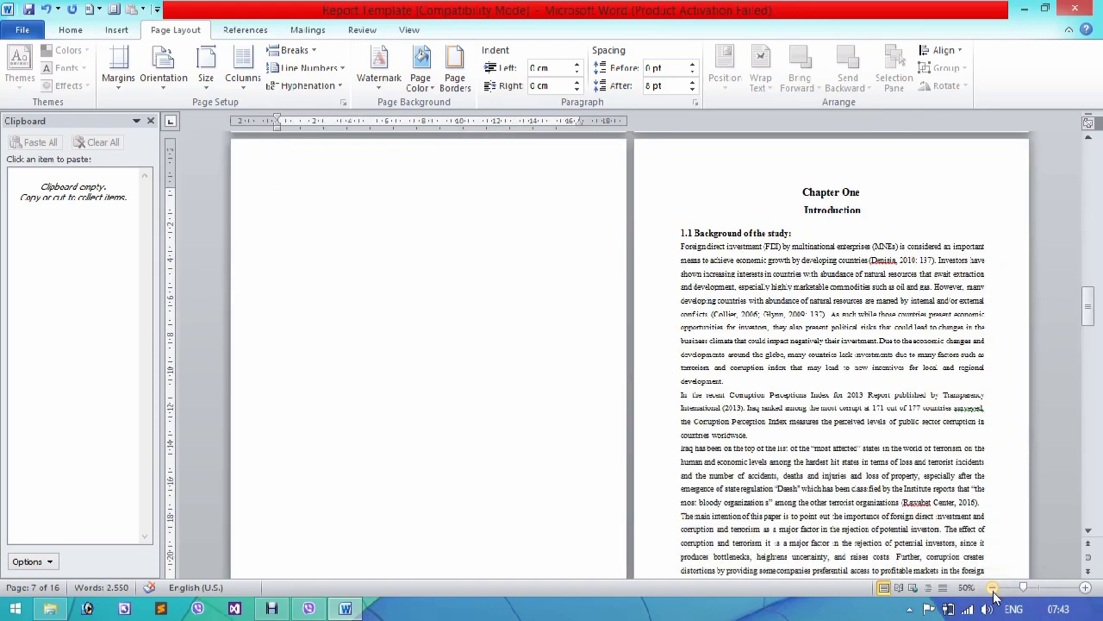
left_click(799, 191)
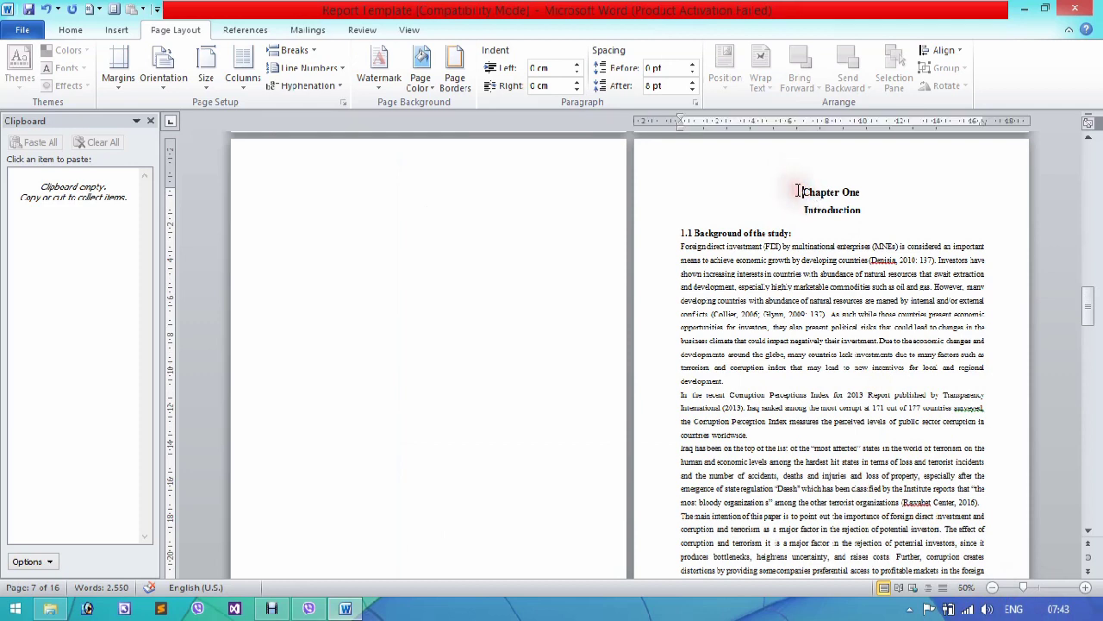
key("BackSpace")
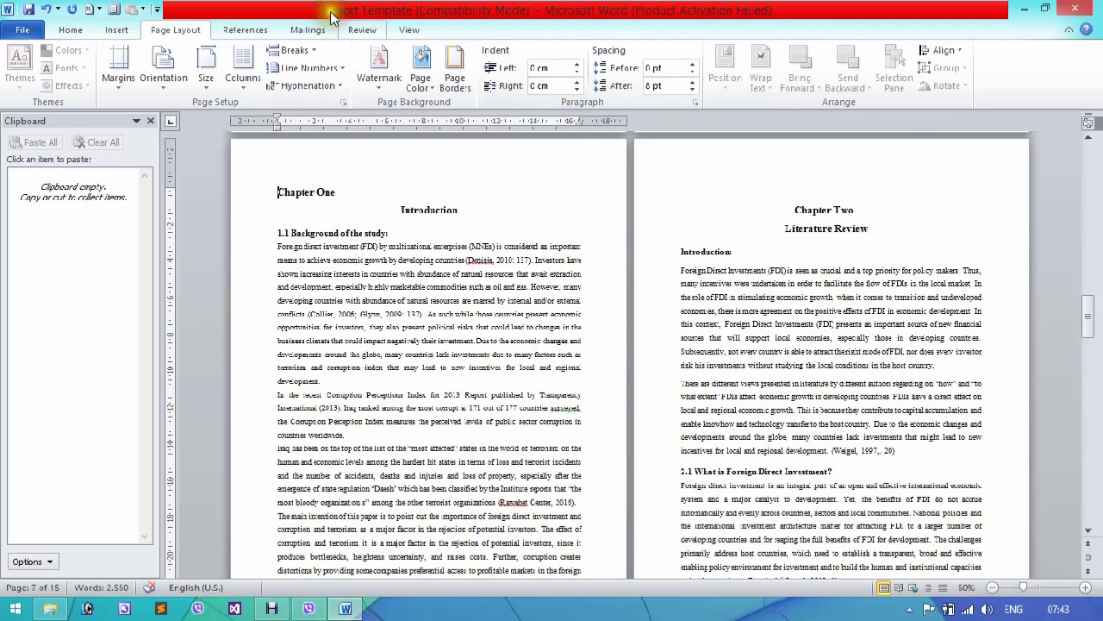
- Center the Chapter One heading and check its page at single-page zoom
left_click(64, 35)
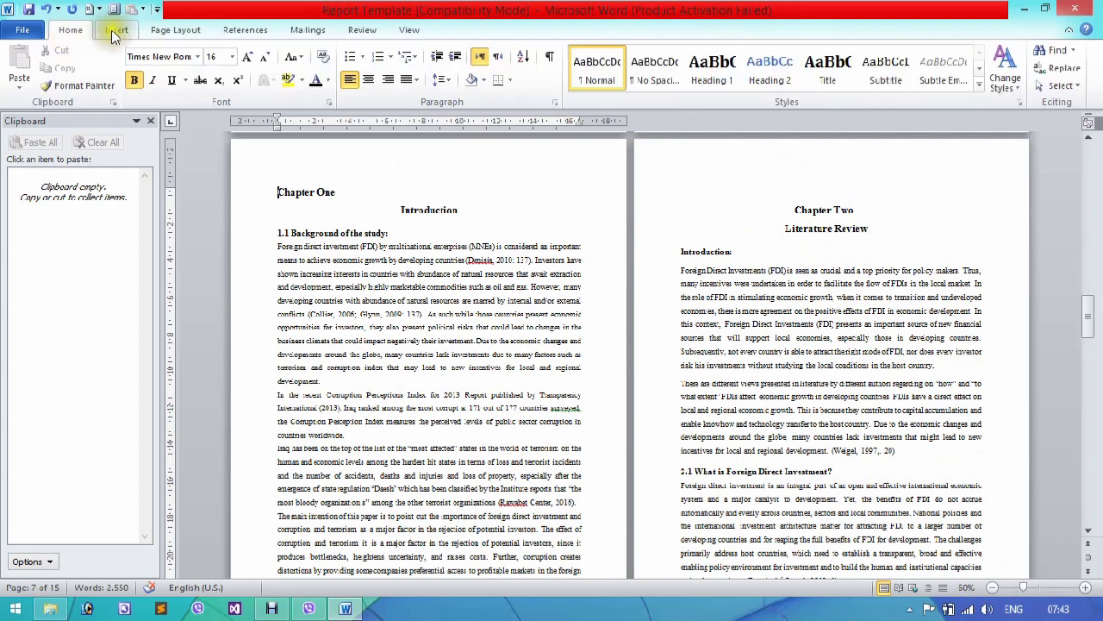
left_click(368, 81)
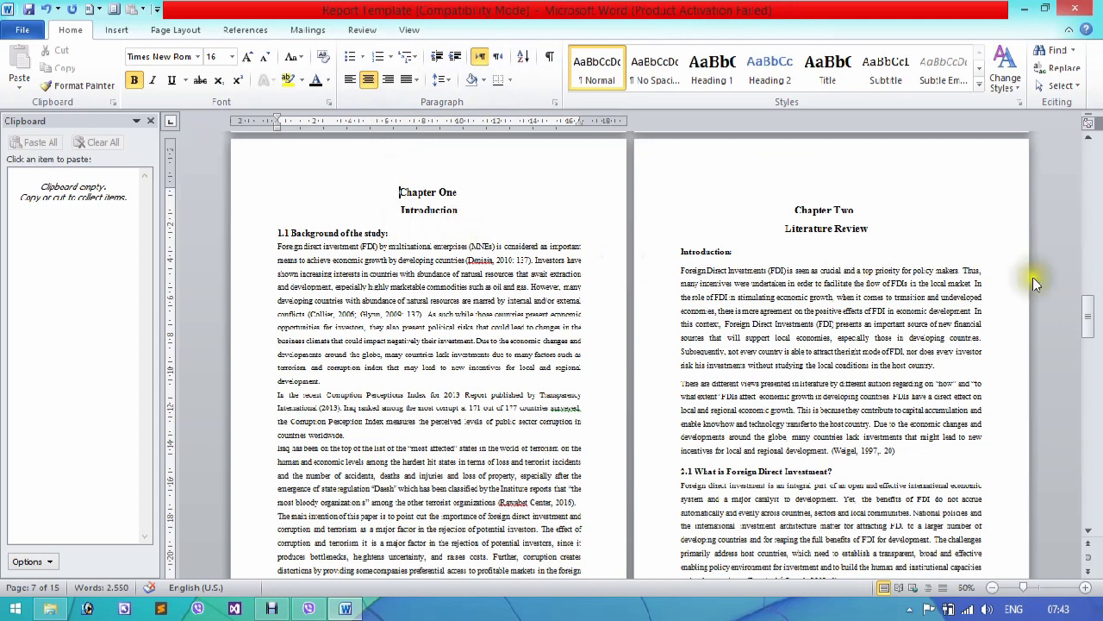
left_click(1091, 308)
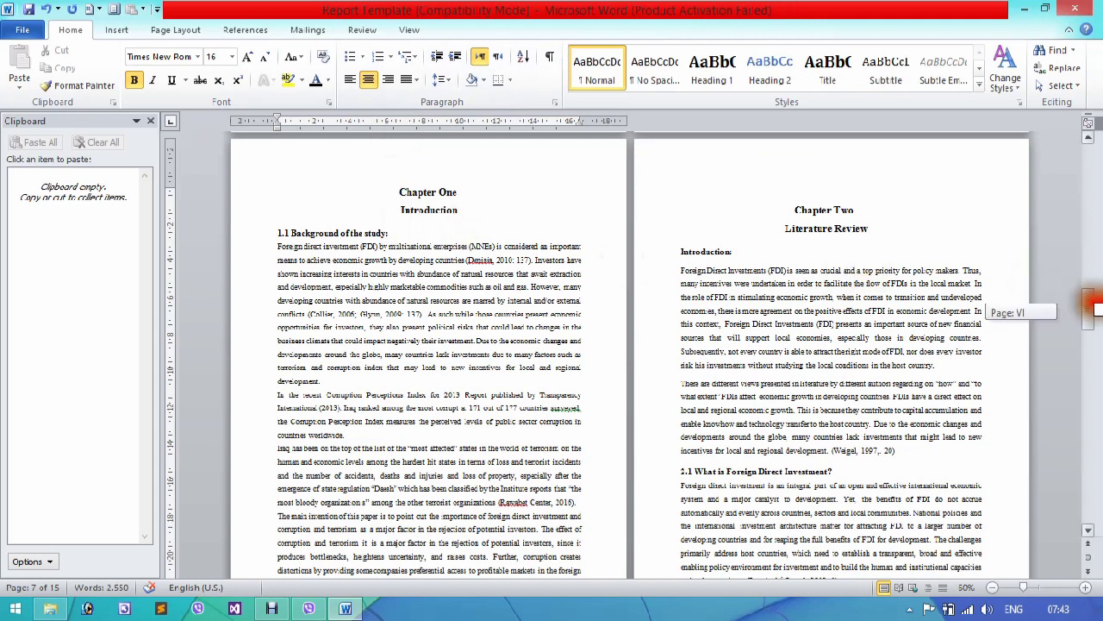
left_click_drag(1094, 308, 1096, 307)
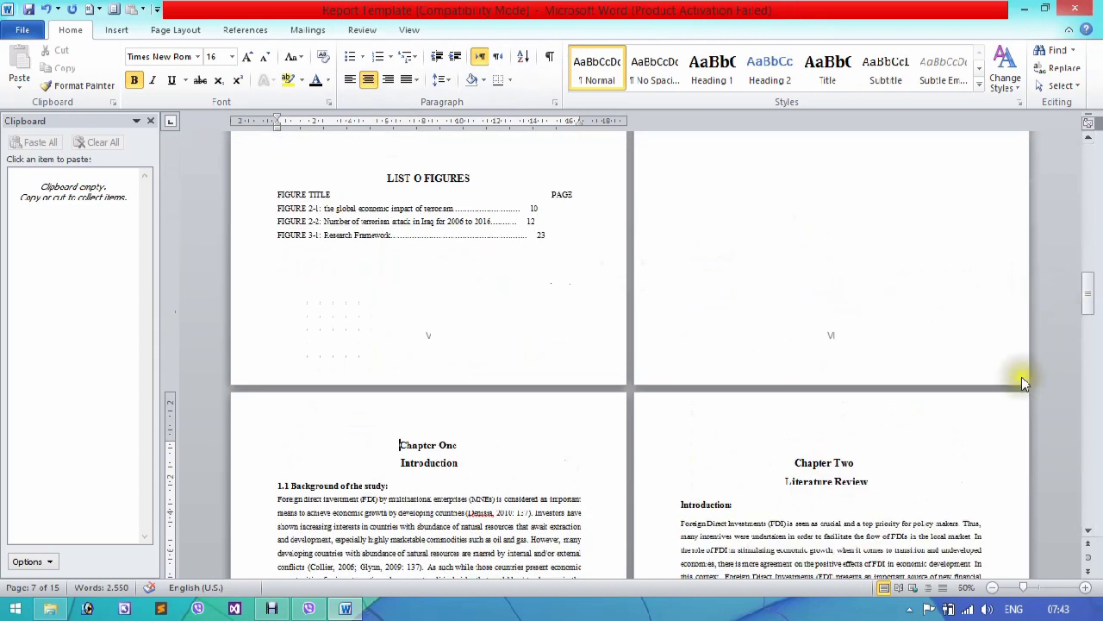
left_click_drag(1093, 306, 1091, 336)
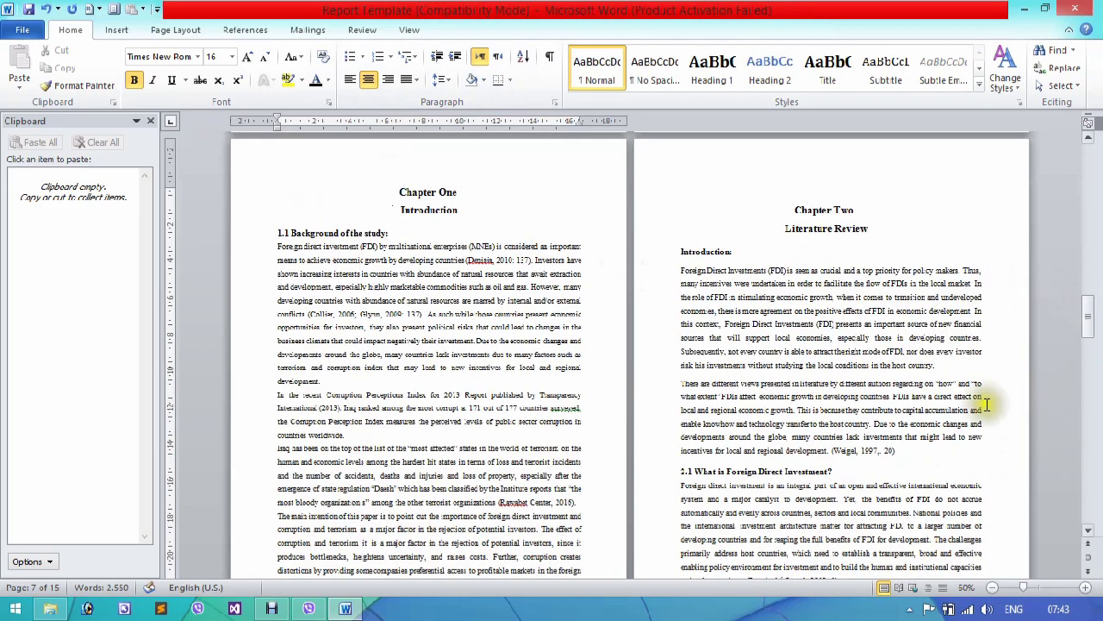
left_click(1088, 530)
left_click(1089, 532)
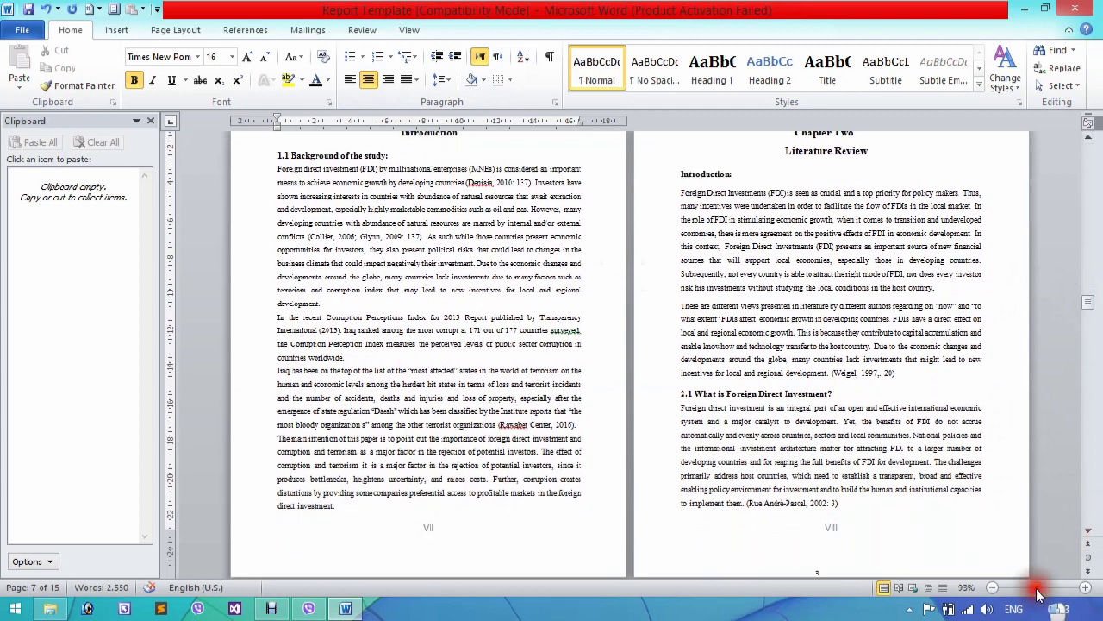
left_click(1038, 589)
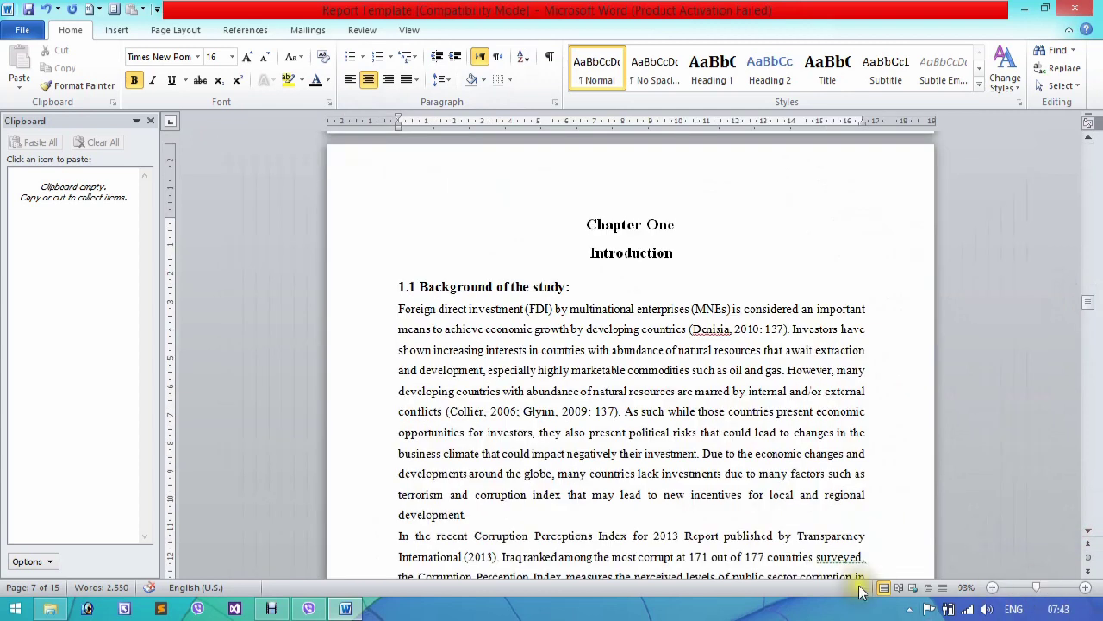
key("Up")
key("Down")
key("Down")
key("Down")
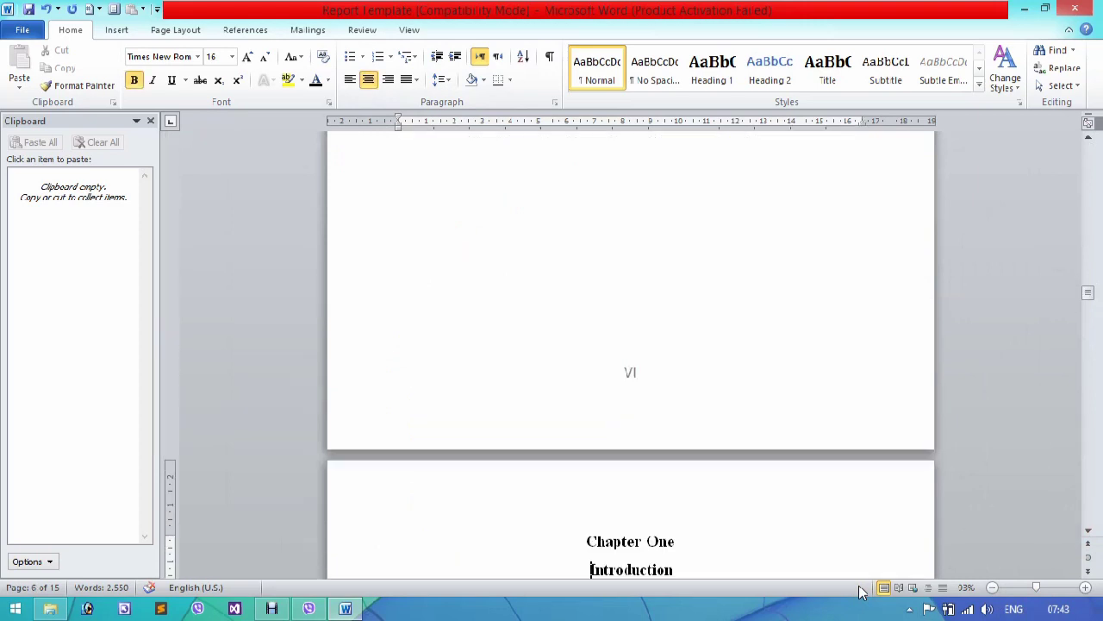
key("Down")
key("Down")
key("Down")
key("Down")
key("Down")
key("Down")
key("Down")
key("Down")
key("Down")
key("Down")
key("Down")
key("Down")
key("Down")
key("Down")
key("Down")
key("Down")
key("Down")
key("Down")
key("Up")
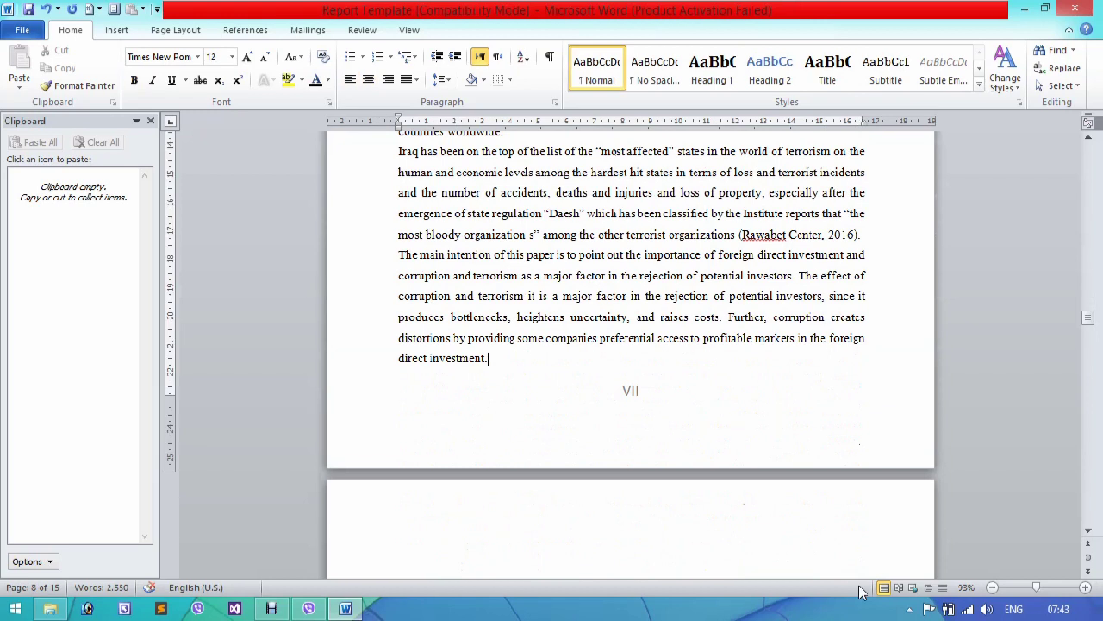
- Change Chapter One's footer page numbers from VII to Arabic 1, 2, 3, starting at 1
double_click(630, 393)
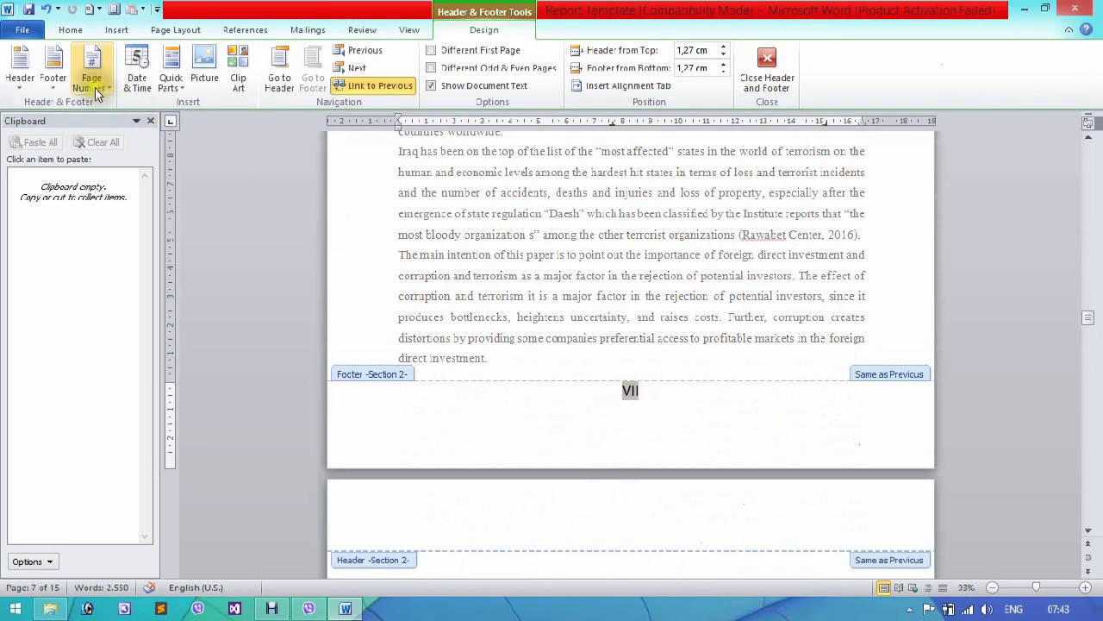
left_click(101, 93)
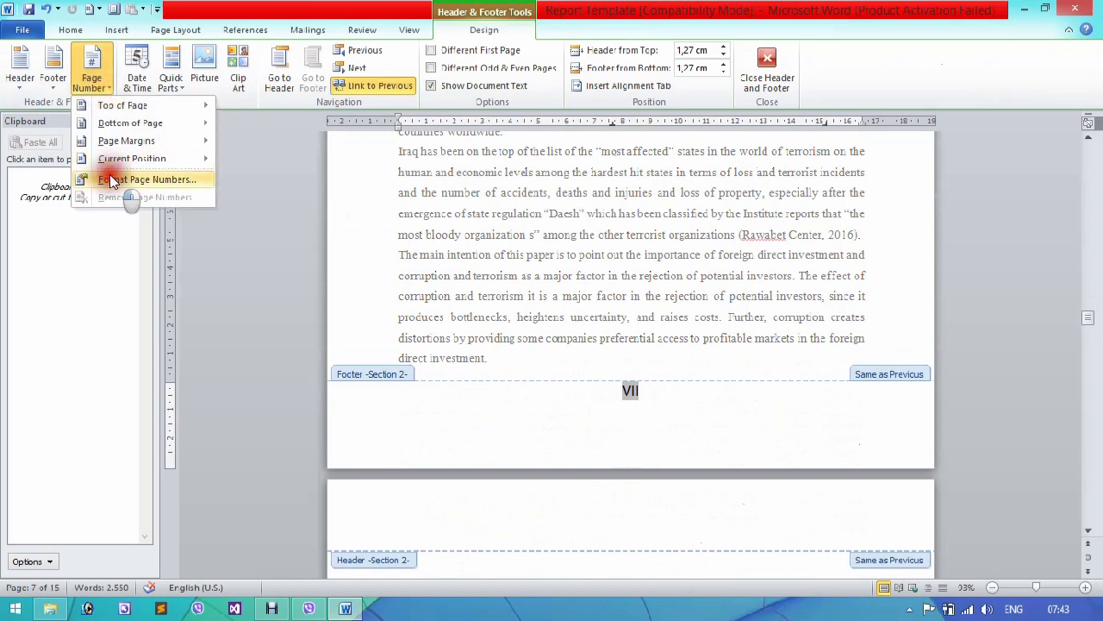
left_click(110, 179)
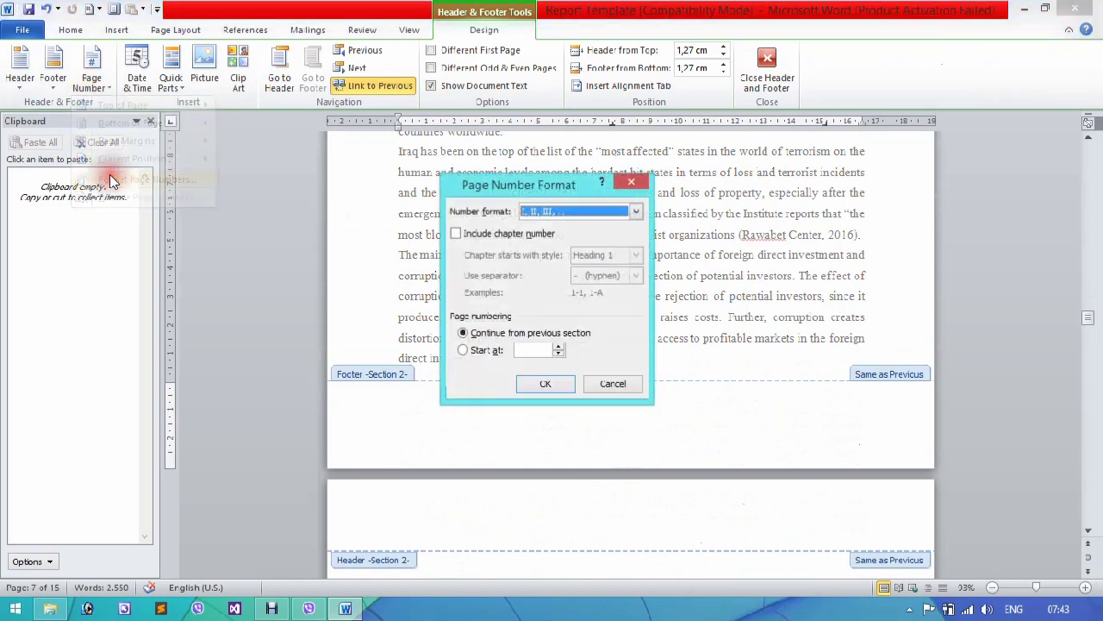
left_click(635, 212)
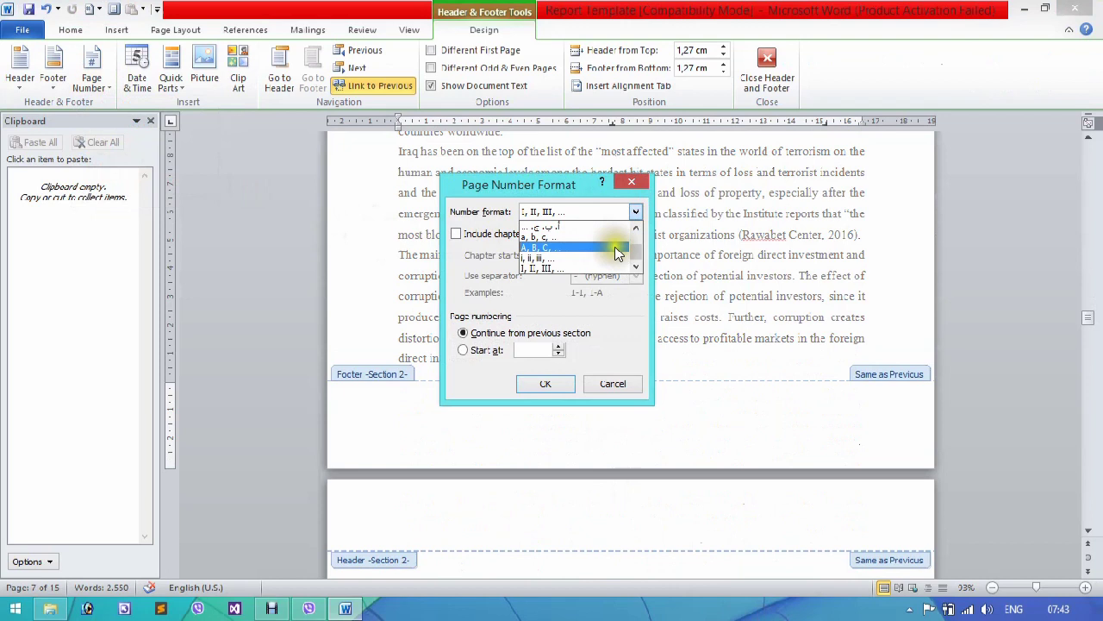
scroll(639, 234, "up", 3)
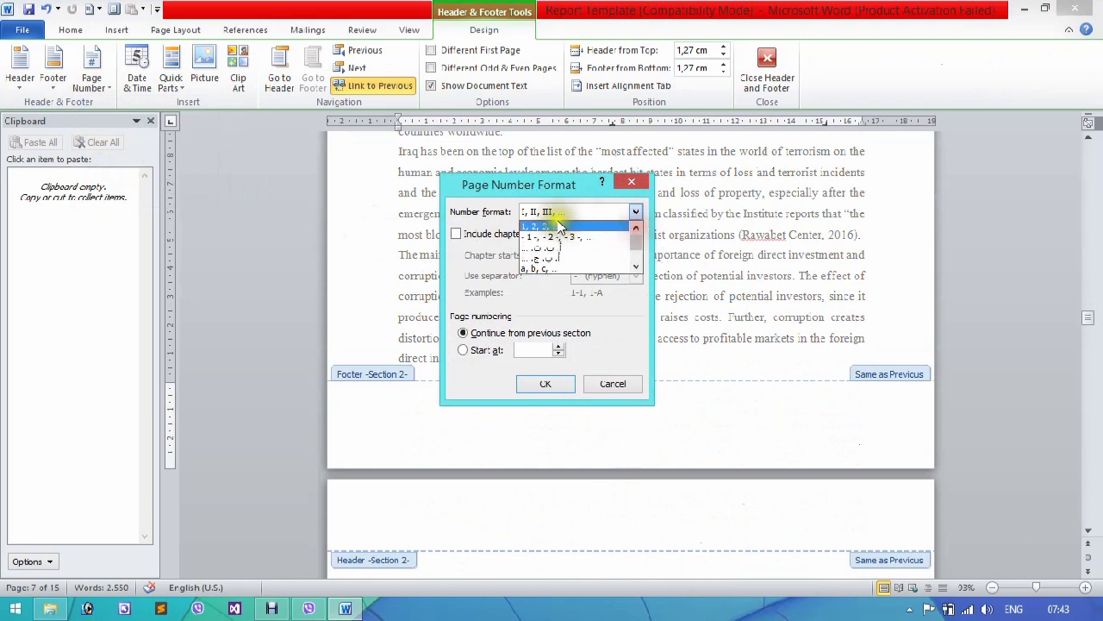
left_click(558, 227)
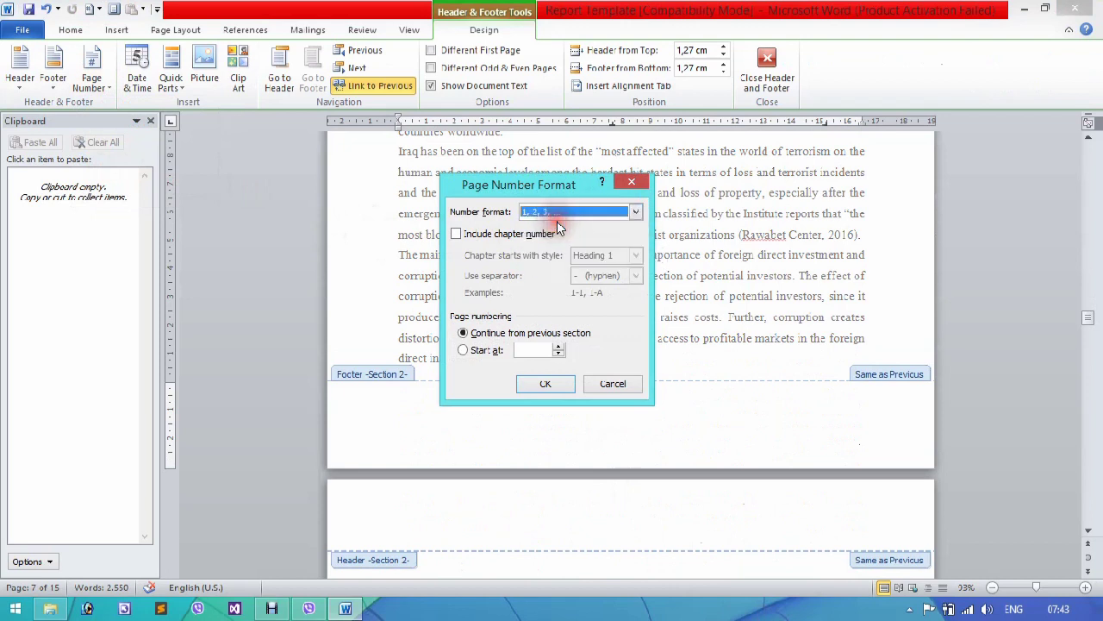
left_click(523, 351)
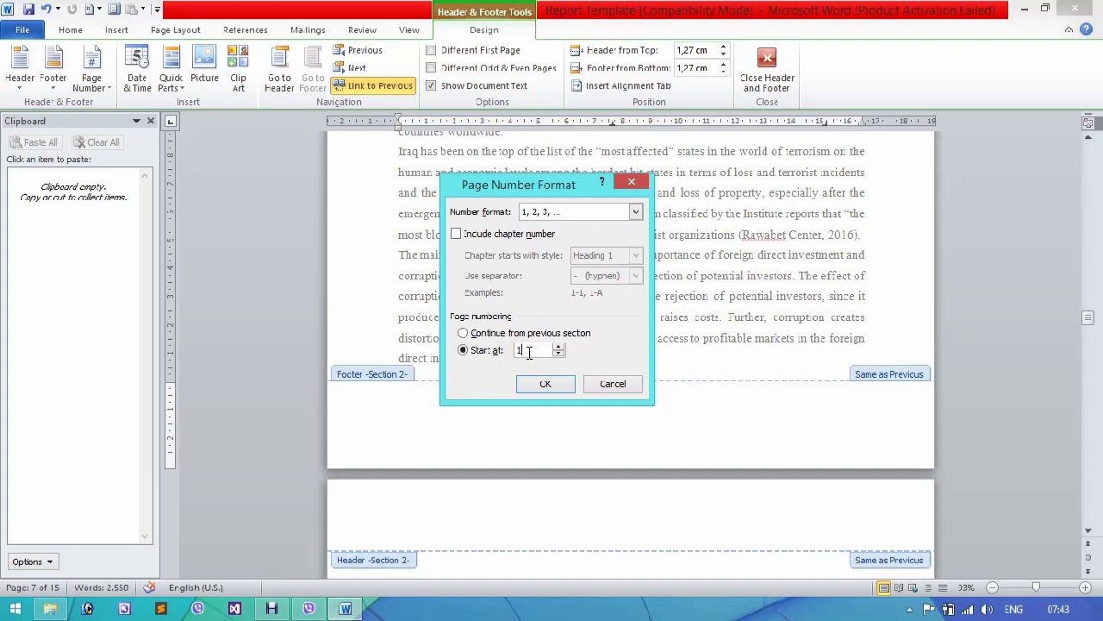
left_click(543, 383)
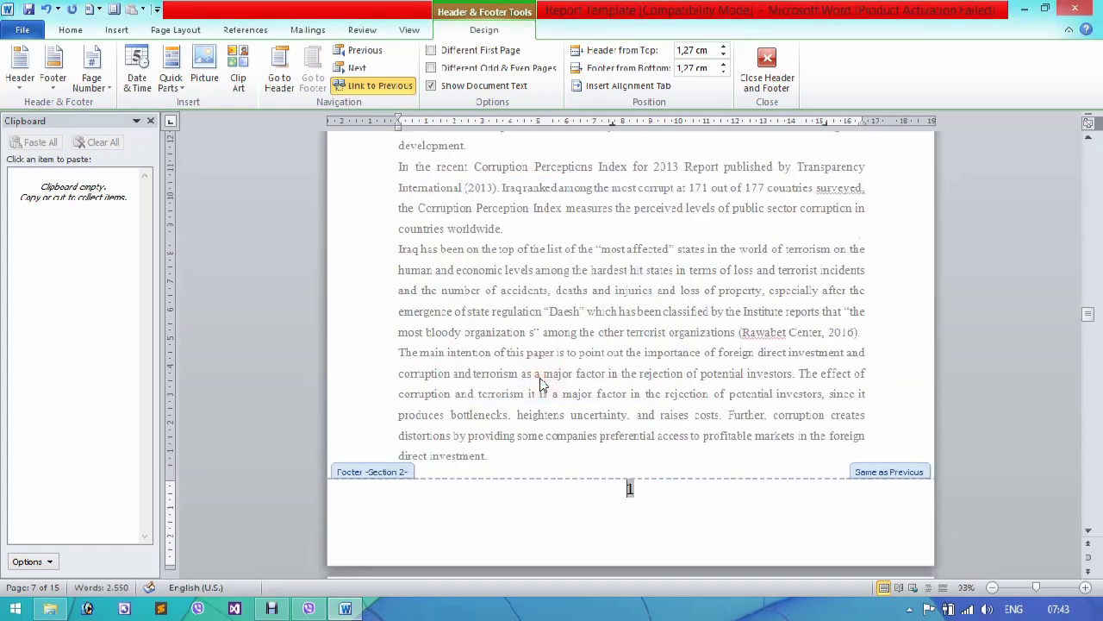
double_click(905, 439)
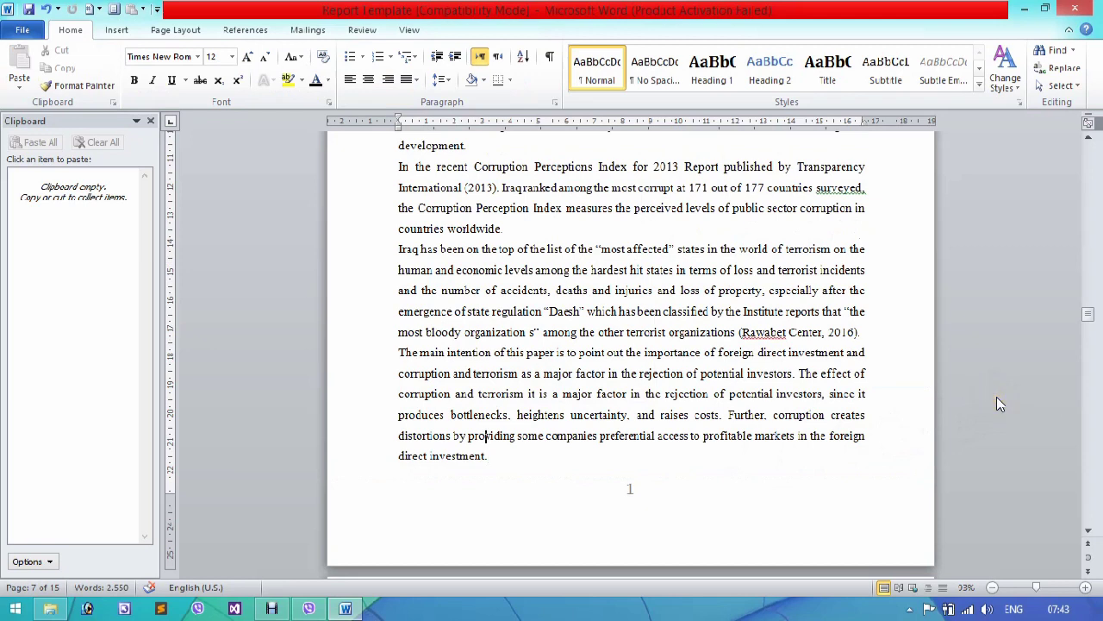
scroll(999, 404, "up", 2)
scroll(999, 404, "up", 3)
scroll(998, 404, "up", 1)
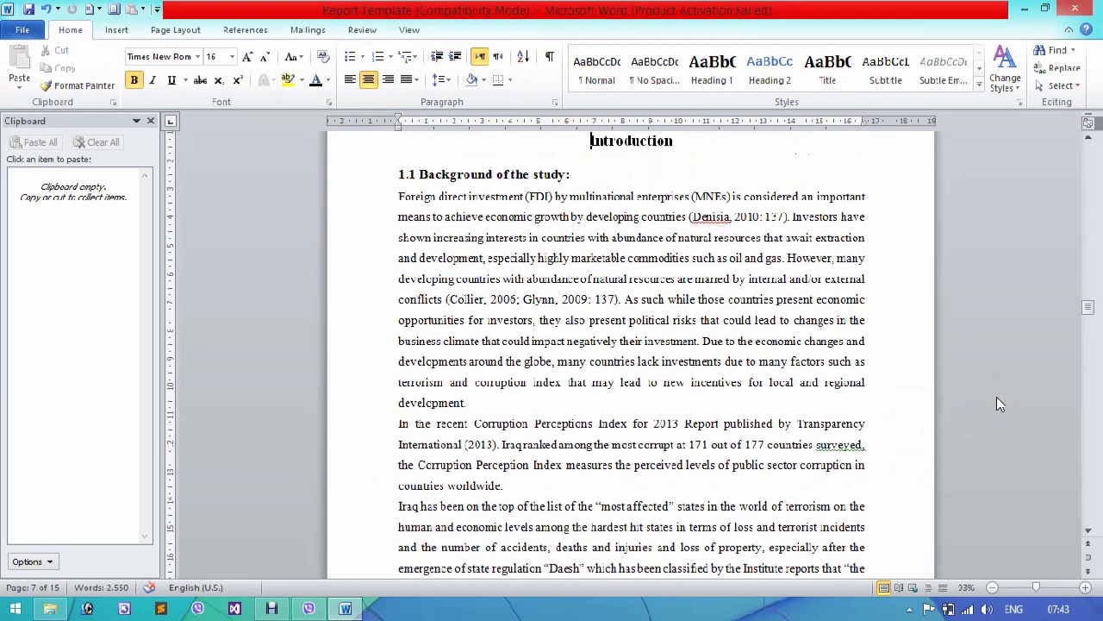
scroll(999, 404, "up", 5)
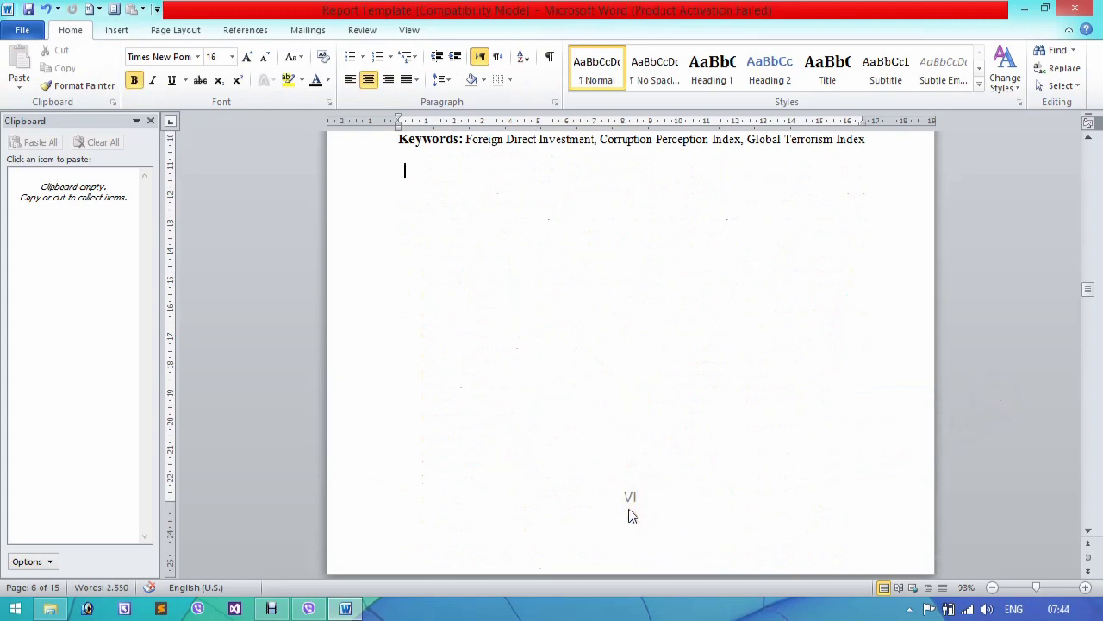
scroll(630, 514, "down", 5)
scroll(630, 515, "down", 3)
scroll(630, 514, "down", 1)
scroll(630, 514, "down", 4)
key("Down")
key("Down")
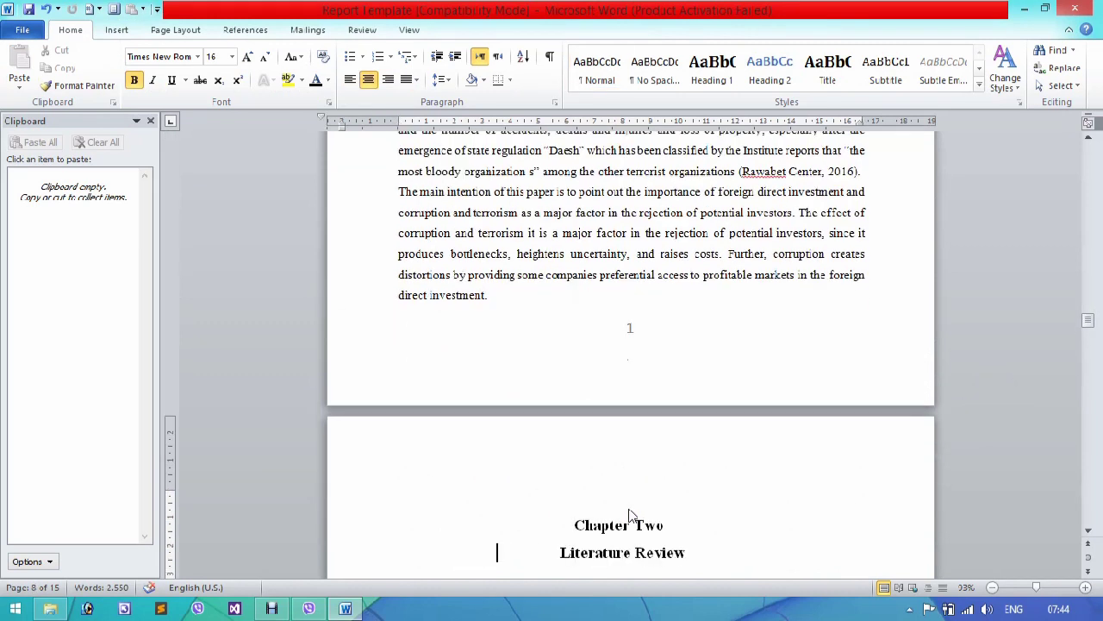
key("Down")
key("Down")
key("Down")
key("Down")
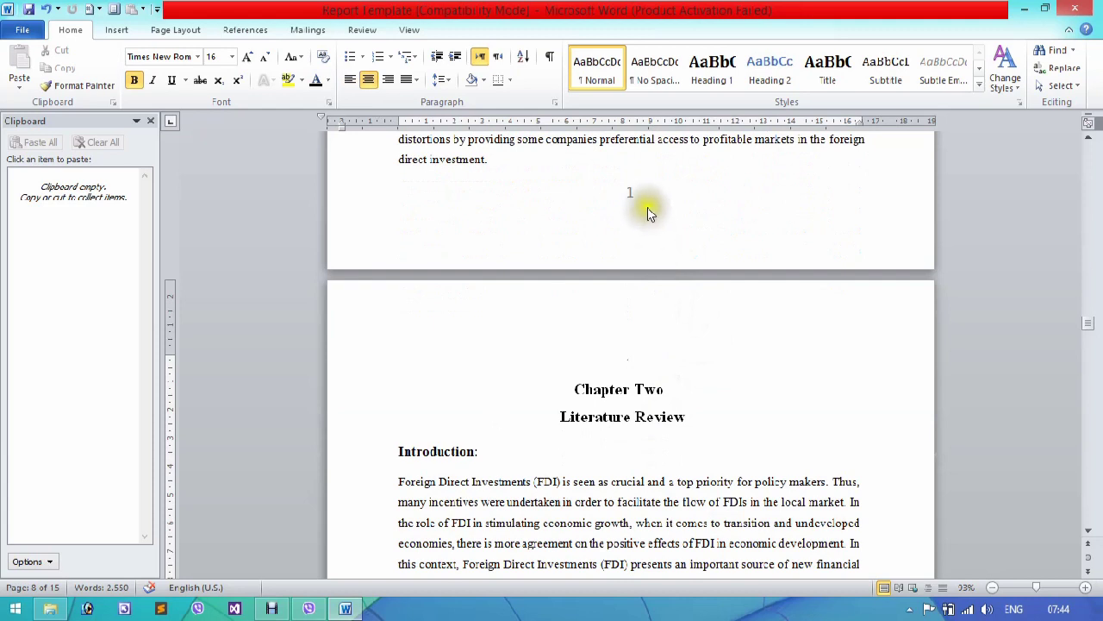
- Set Chapter One's footer page numbering to start at 7, so the next page reads 8
double_click(648, 208)
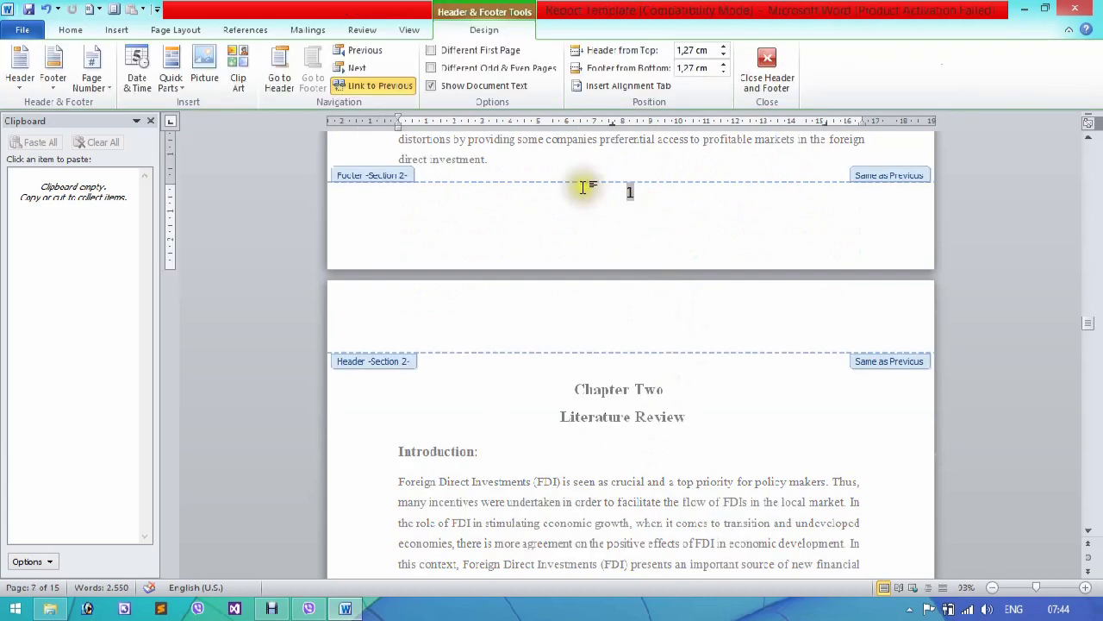
left_click(102, 91)
mouse_move(129, 141)
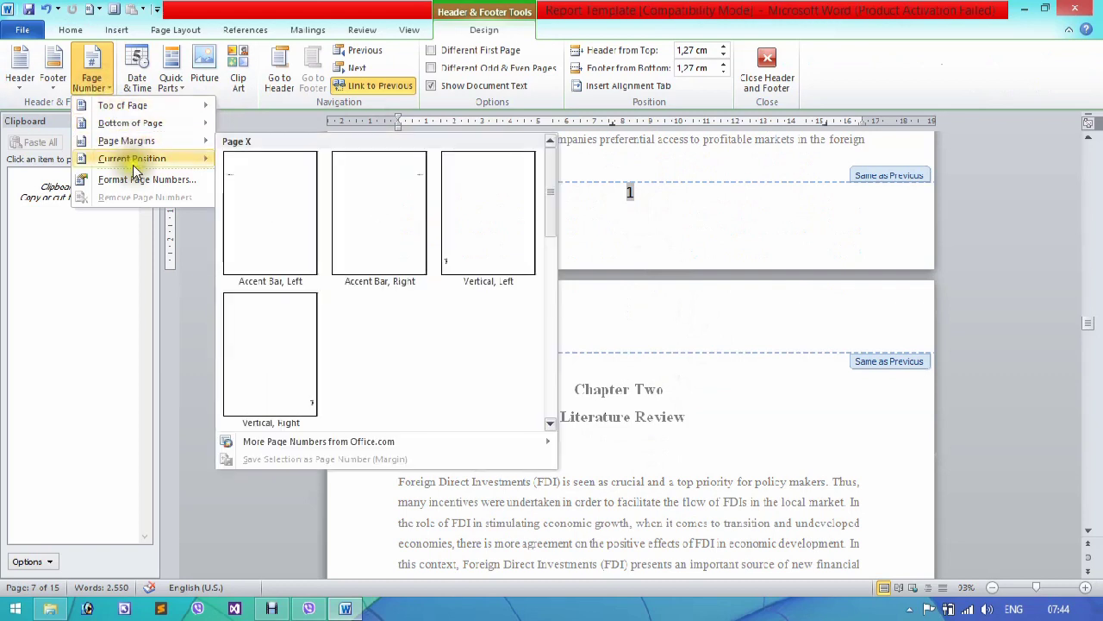
left_click(130, 180)
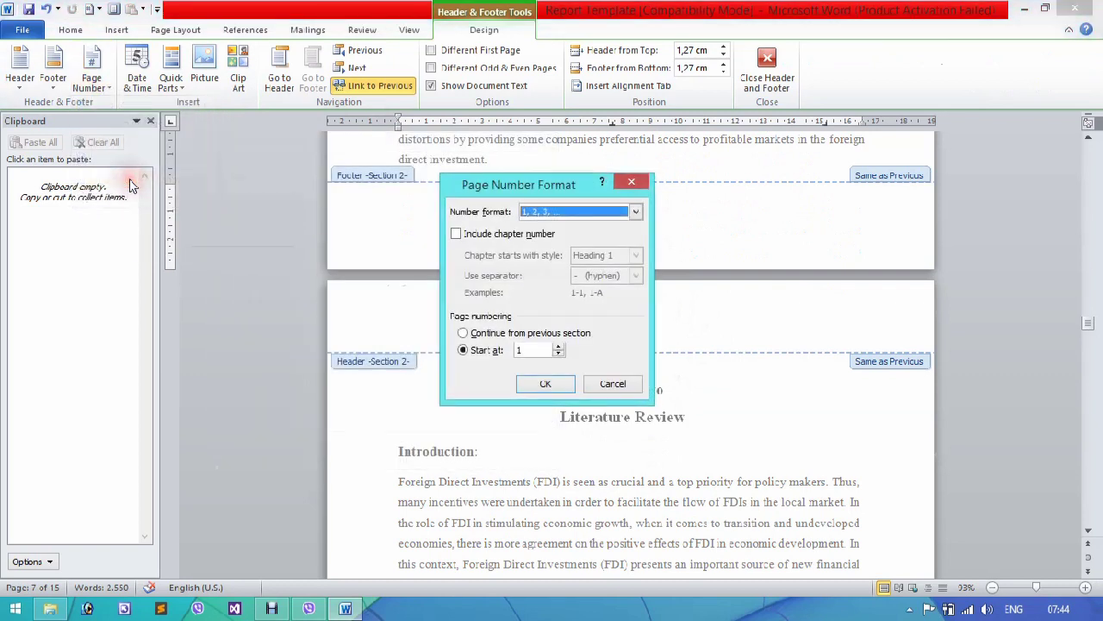
left_click(557, 346)
left_click(558, 346)
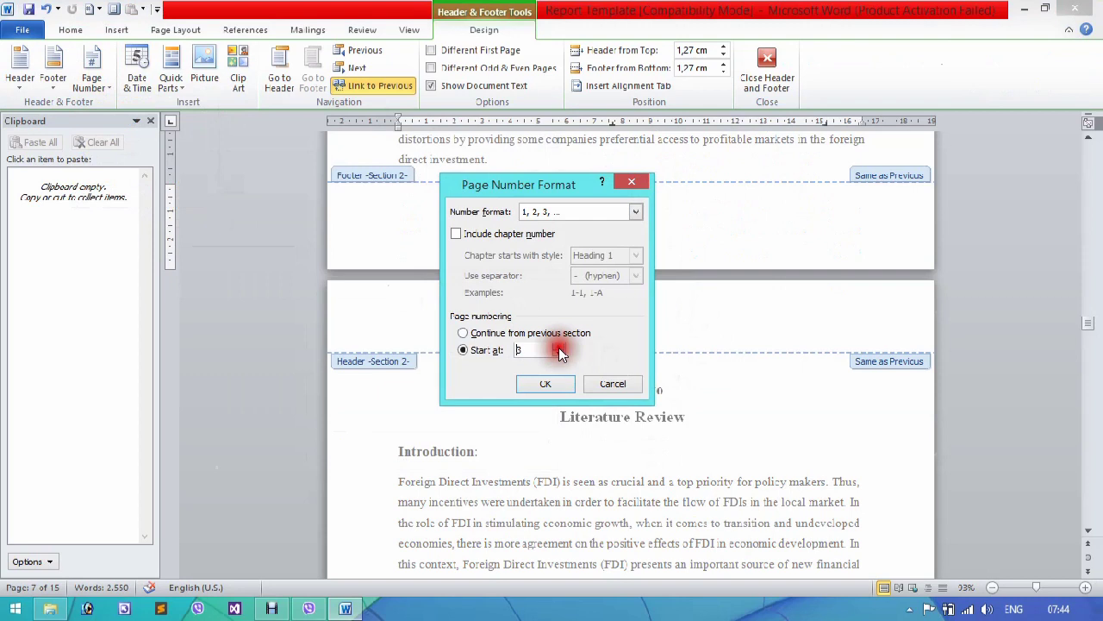
left_click(558, 347)
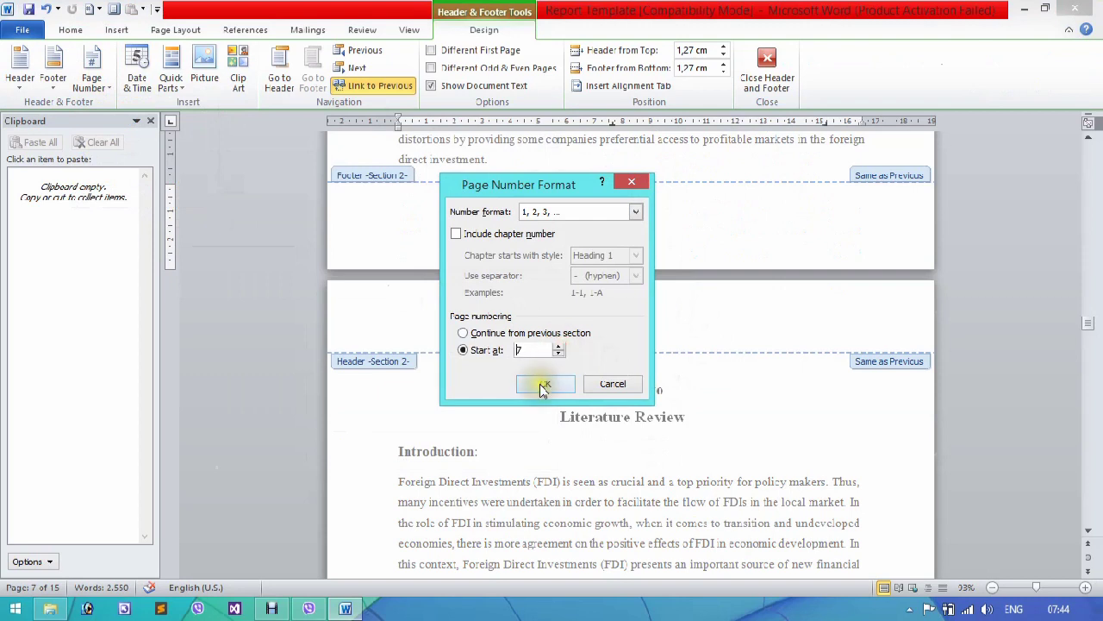
left_click(544, 383)
double_click(620, 447)
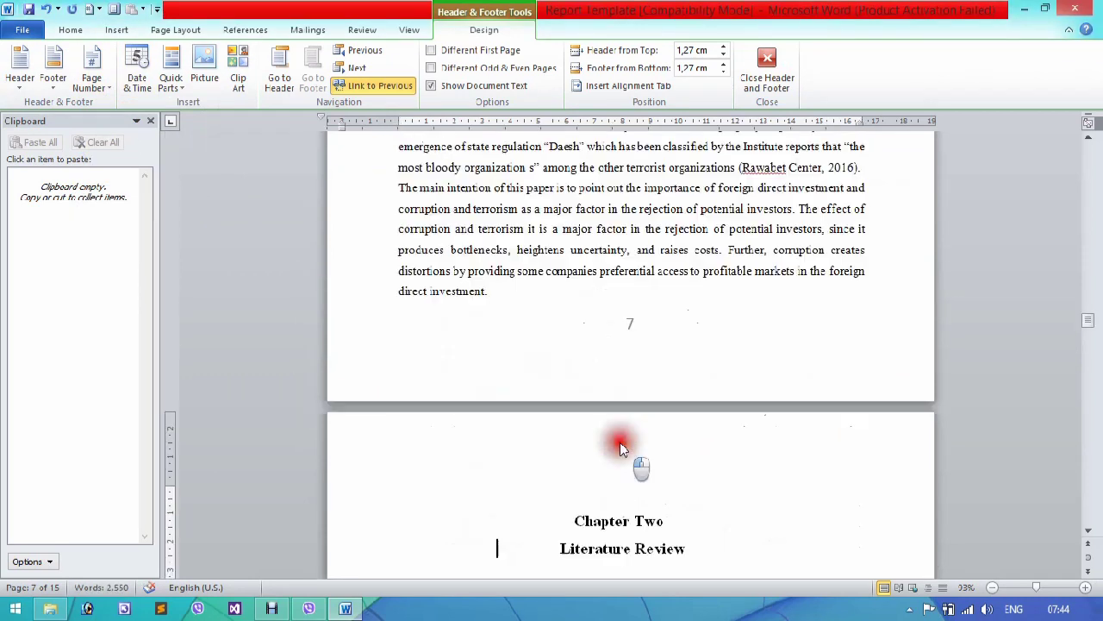
scroll(623, 449, "down", 1)
scroll(623, 449, "down", 3)
scroll(623, 449, "down", 10)
scroll(623, 449, "down", 3)
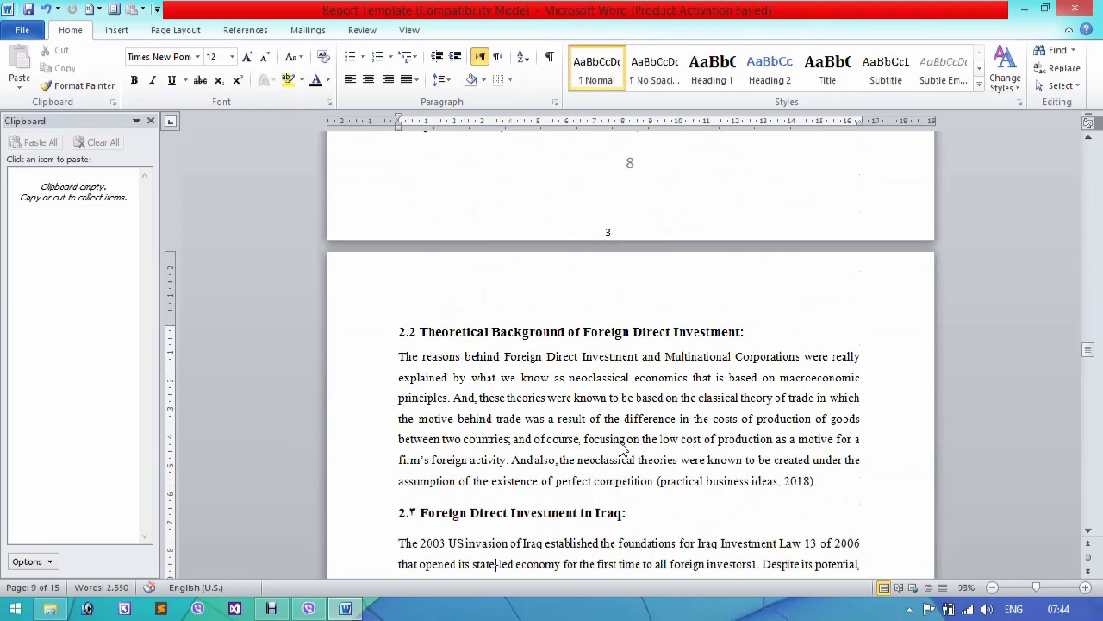
- Delete the stray '3' text box below page 8's footer number, then return to page 1
left_click(606, 227)
left_click(623, 218)
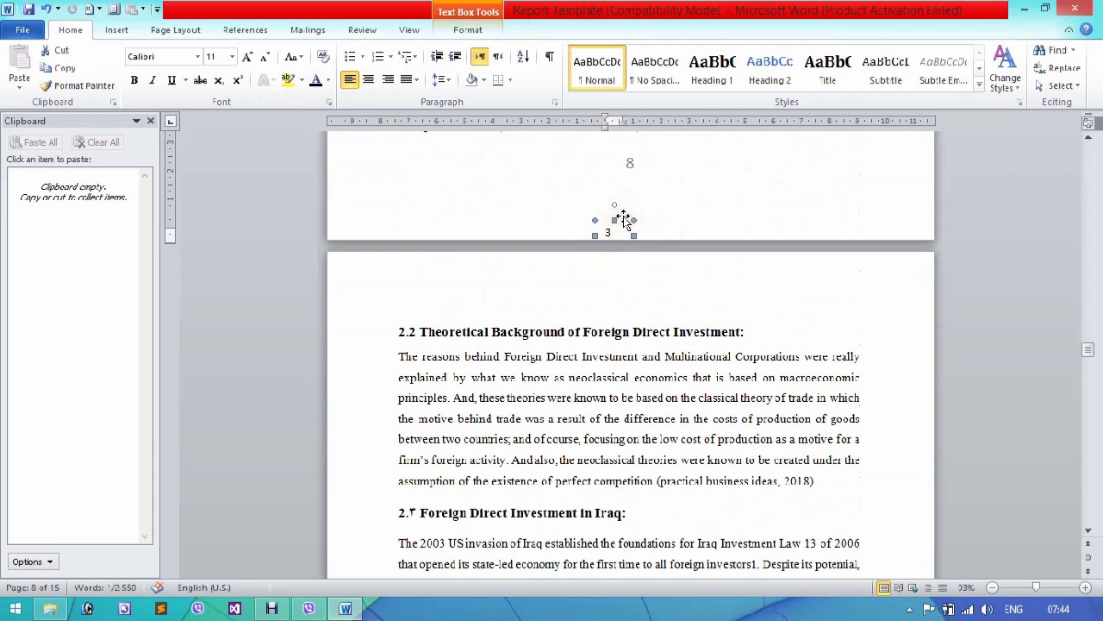
key("Delete")
scroll(624, 218, "up", 1)
scroll(623, 218, "up", 1)
scroll(623, 218, "up", 9)
scroll(623, 218, "up", 12)
scroll(623, 218, "up", 5)
scroll(624, 218, "up", 15)
scroll(623, 218, "up", 3)
scroll(623, 218, "up", 1)
scroll(623, 218, "up", 10)
scroll(623, 218, "up", 1)
scroll(624, 218, "up", 1)
scroll(623, 218, "up", 5)
scroll(623, 218, "up", 5)
scroll(623, 218, "up", 8)
scroll(623, 218, "up", 8)
scroll(623, 218, "up", 15)
scroll(623, 218, "up", 4)
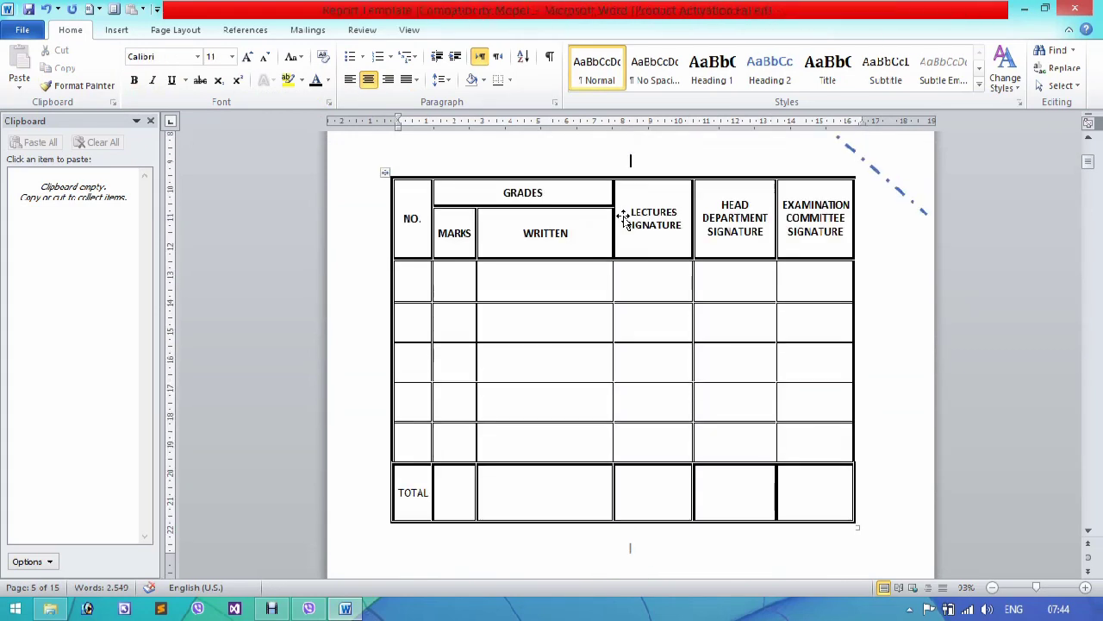
- Turn on Different First Page in page 1's footer so the cover page has no number
scroll(623, 217, "down", 6)
left_click(638, 210)
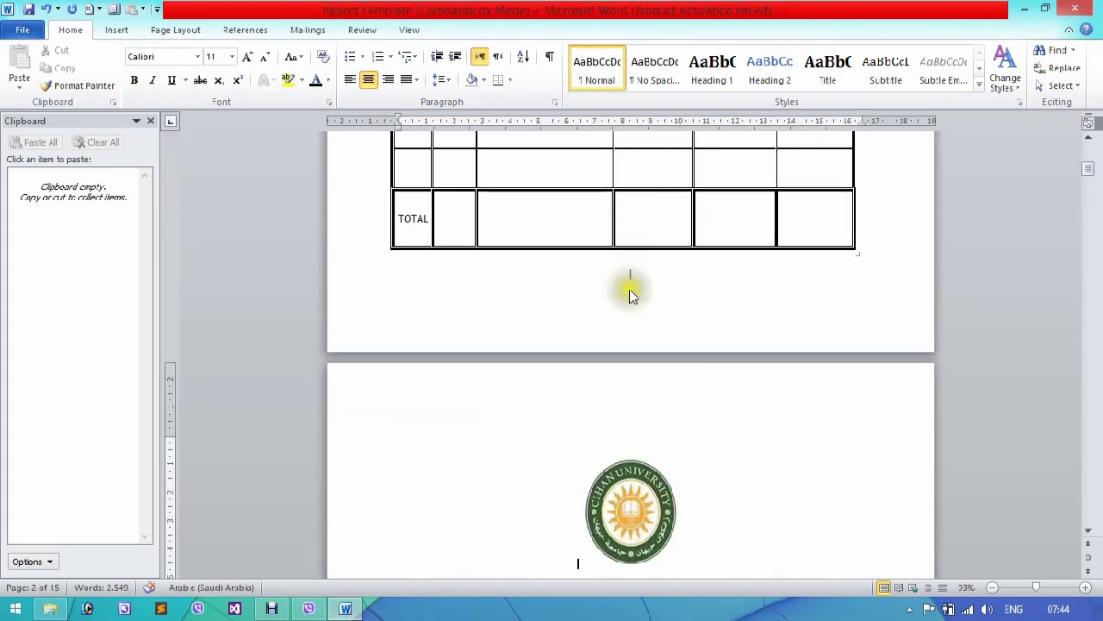
double_click(634, 282)
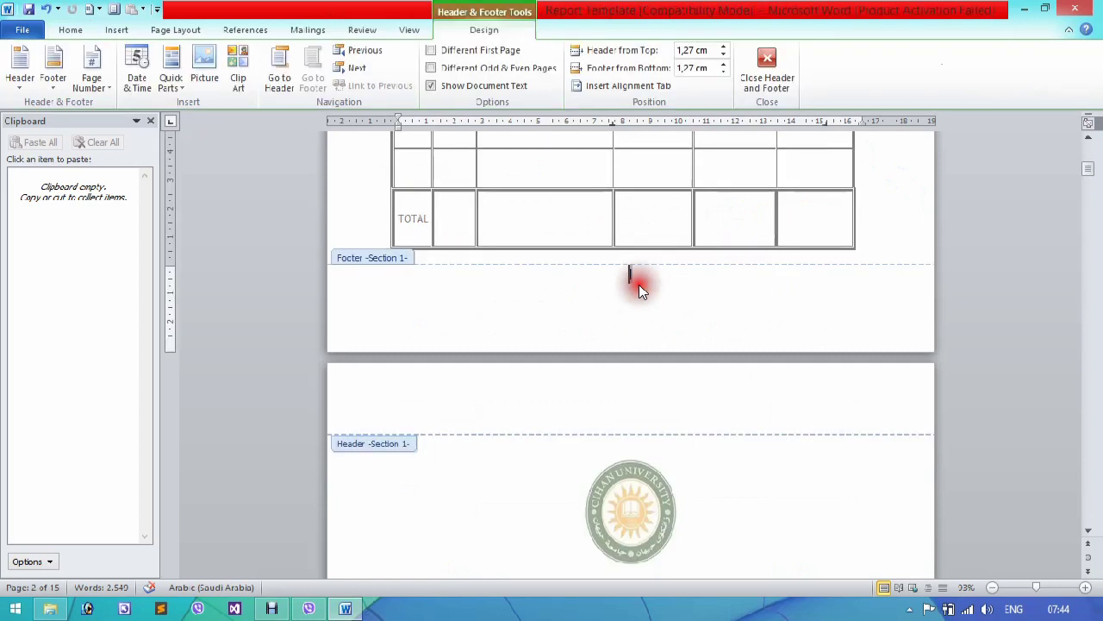
left_click(469, 52)
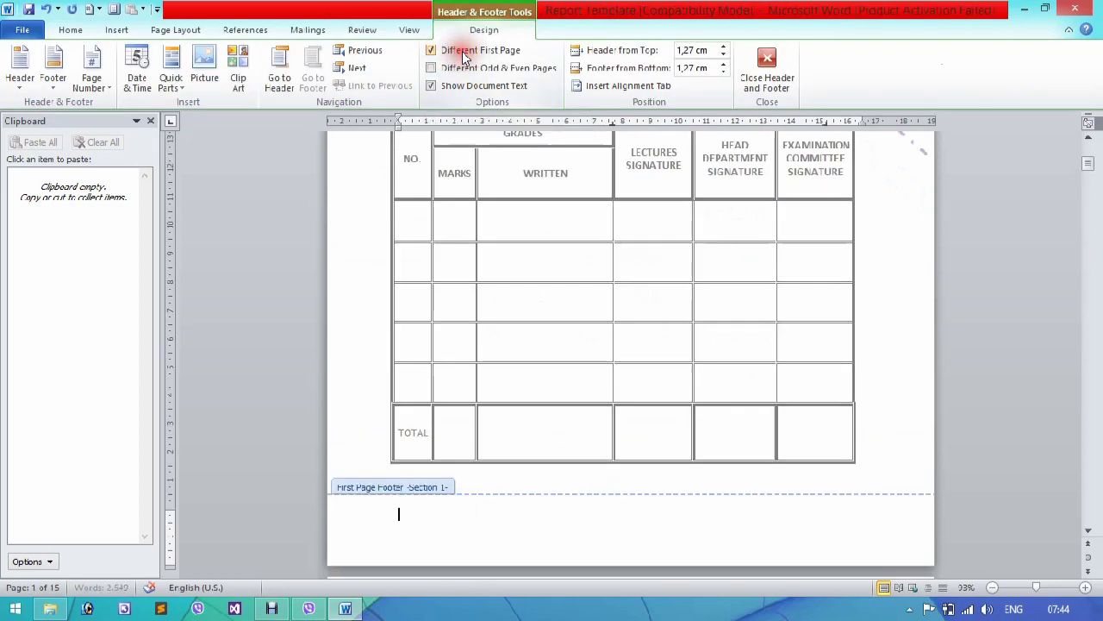
double_click(879, 340)
key("Down")
key("Down")
key("Down")
key("Down")
key("Down")
key("Down")
key("Down")
key("Down")
key("Down")
key("Down")
key("Down")
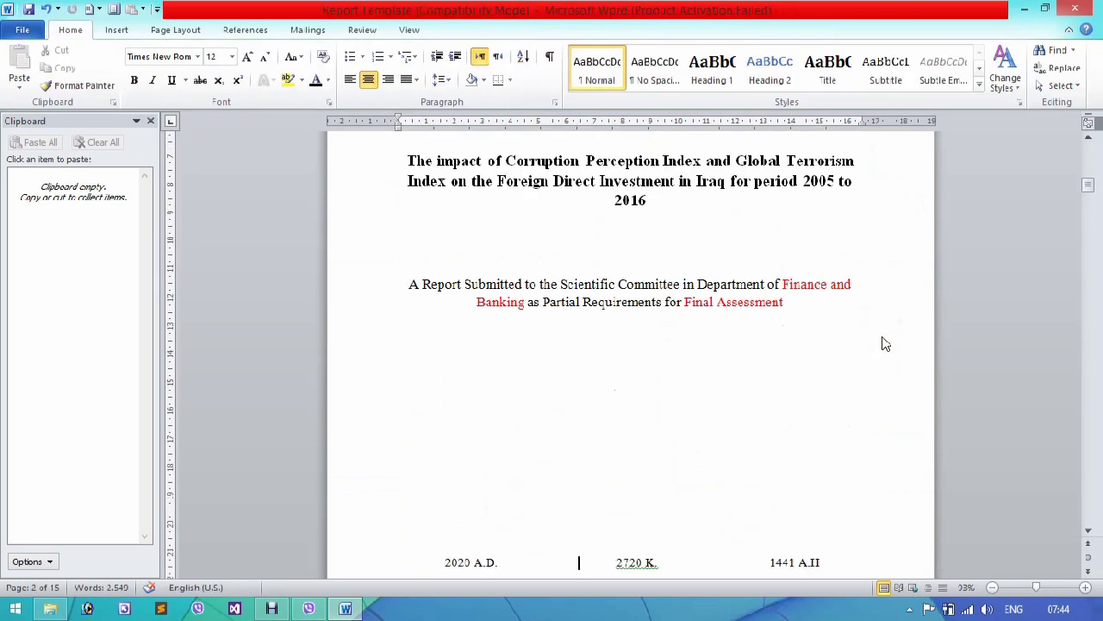
key("Down")
key("Down")
key("Down")
key("Down")
key("Down")
key("Down")
key("Down")
key("Down")
key("Down")
key("Down")
key("Down")
key("Down")
key("Down")
key("Down")
key("Down")
key("Down")
key("Down")
key("Down")
key("Down")
key("Down")
key("Down")
key("Down")
key("Down")
key("Down")
key("Down")
key("Down")
key("Down")
key("Down")
key("Down")
key("Down")
key("Down")
key("Down")
key("Down")
key("Down")
key("Down")
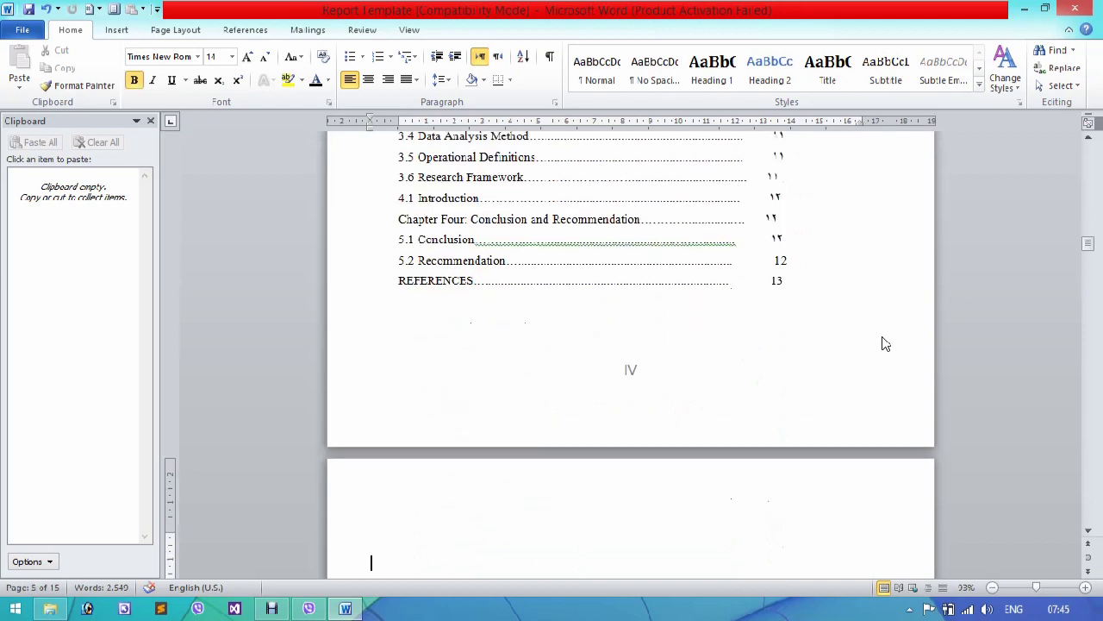
key("Down")
key("Down")
key("Down")
key("Down")
key("Down")
key("Down")
key("Down")
key("Down")
key("Down")
key("Down")
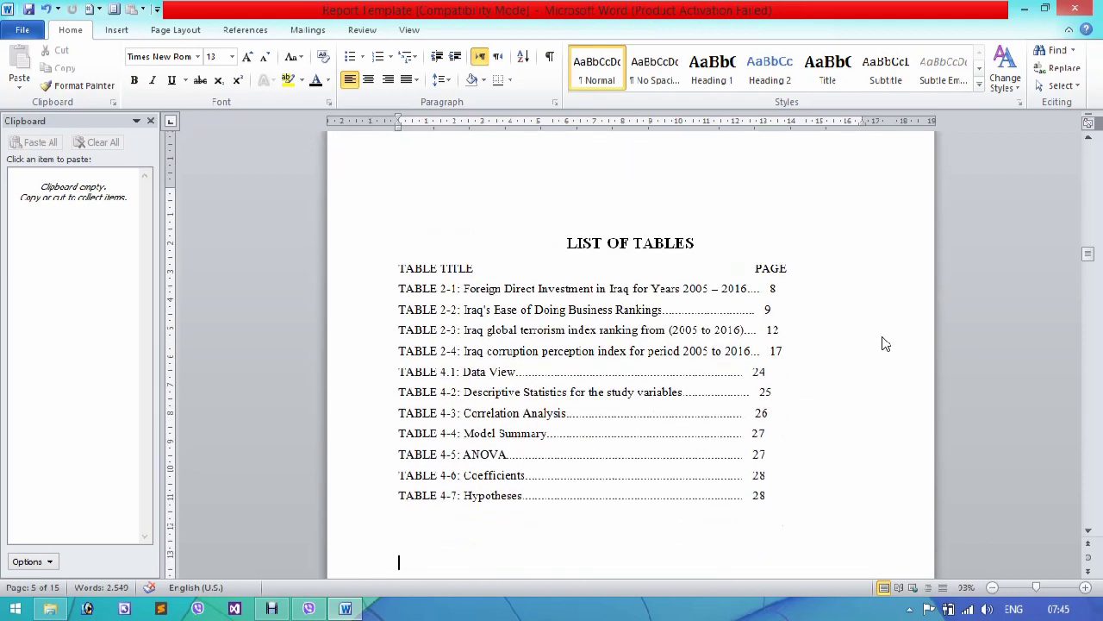
key("Down")
key("Down")
key("Down")
key("Down")
key("Down")
key("Down")
key("Down")
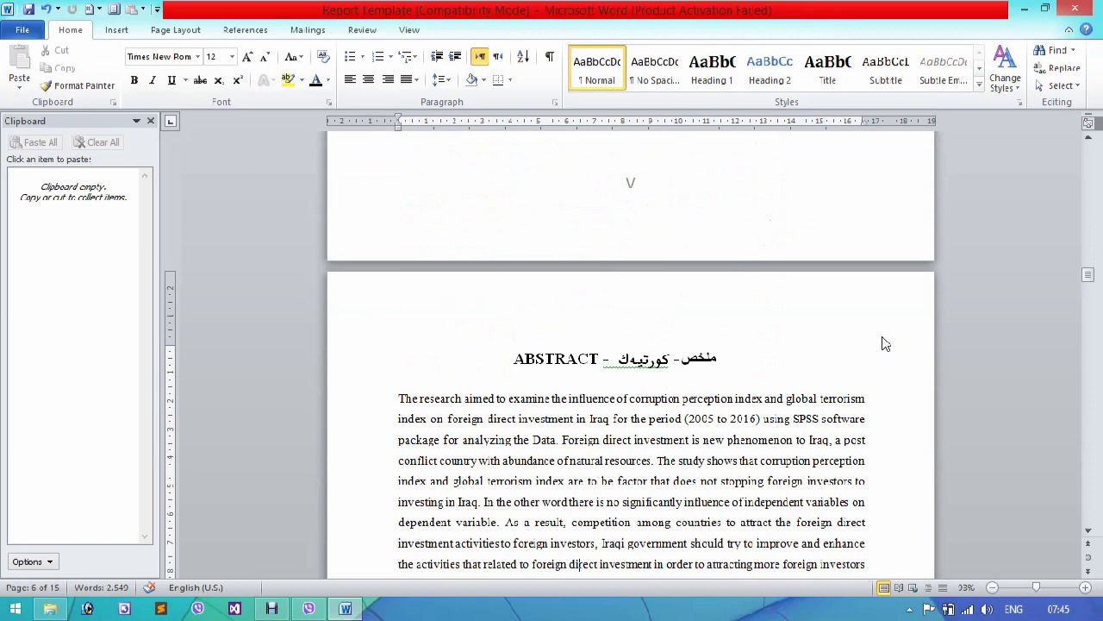
key("Down")
key("Down")
key("Down")
key("Down")
key("Down")
key("Down")
key("Down")
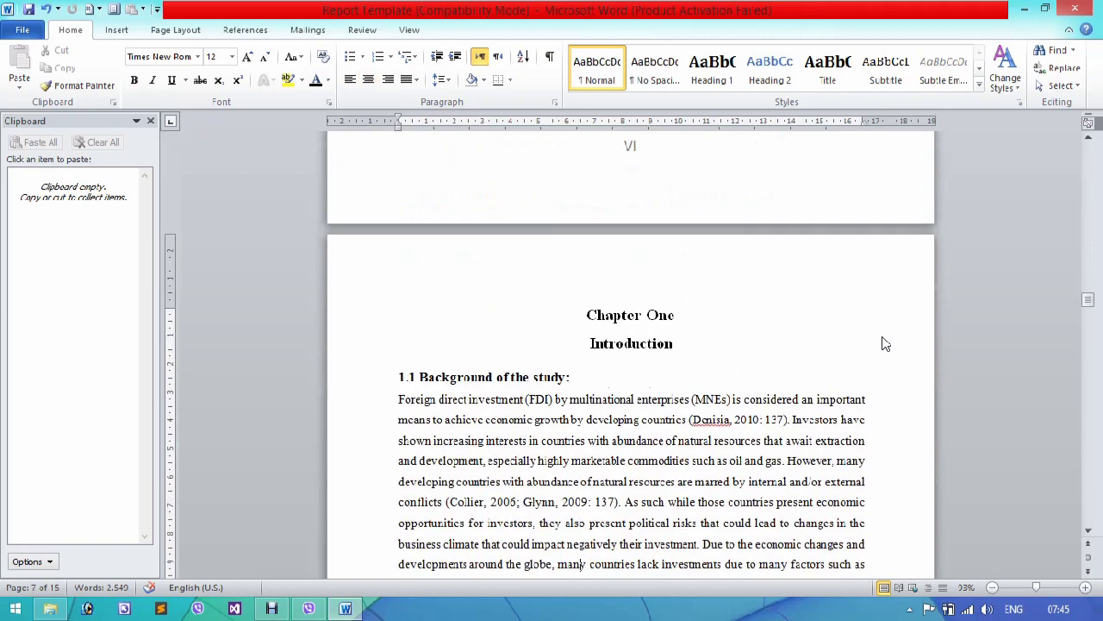
key("Down")
key("Down")
key("Down")
key("Down")
key("Down")
key("Down")
key("Down")
key("Down")
key("Down")
key("Down")
key("Down")
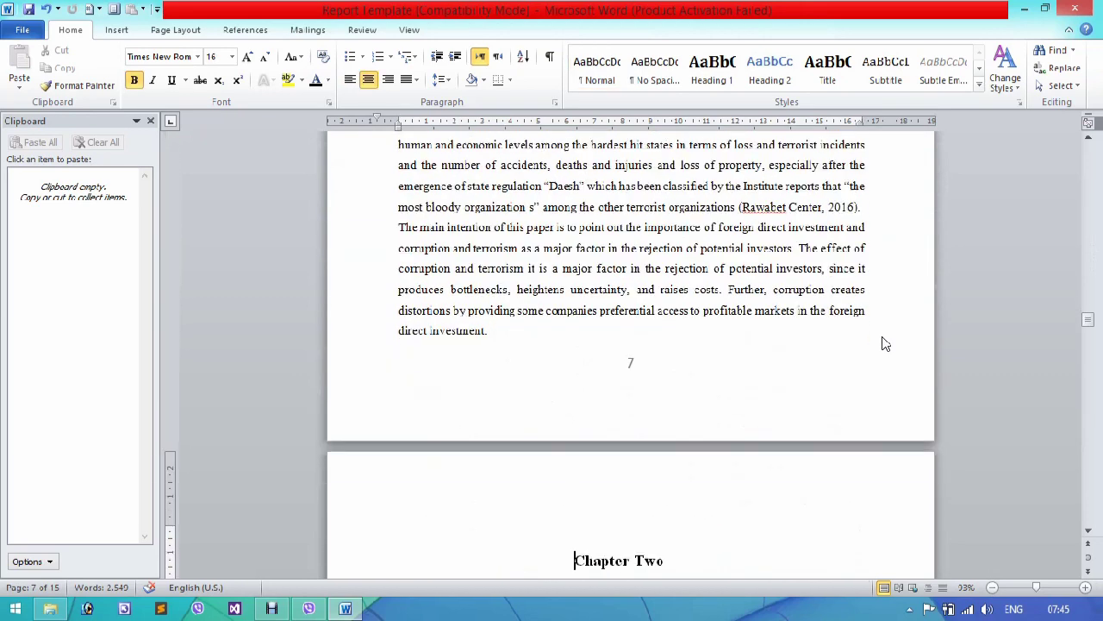